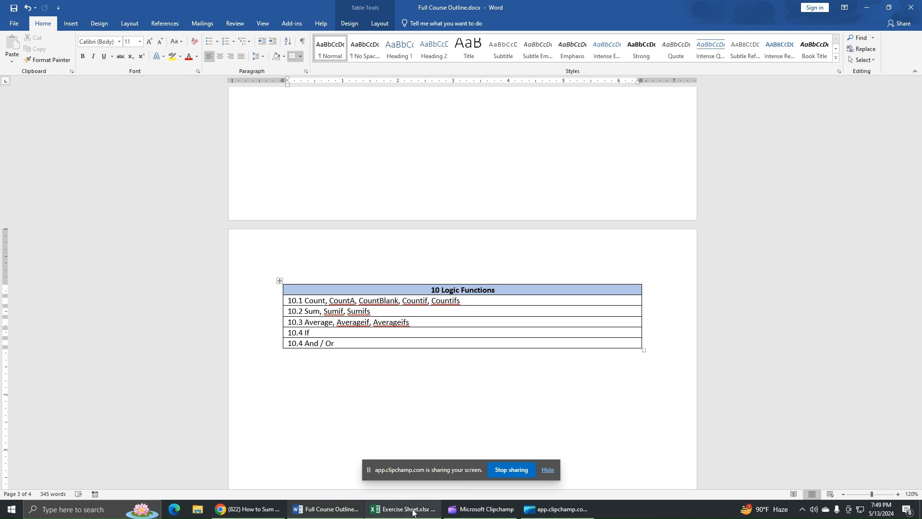
- Switch to the Exercise Sheet workbook in Excel and enter =COUNT(C2:C16) in cell E4 beside the =count label
{"action": "left_click", "coordinate": [414, 509]}
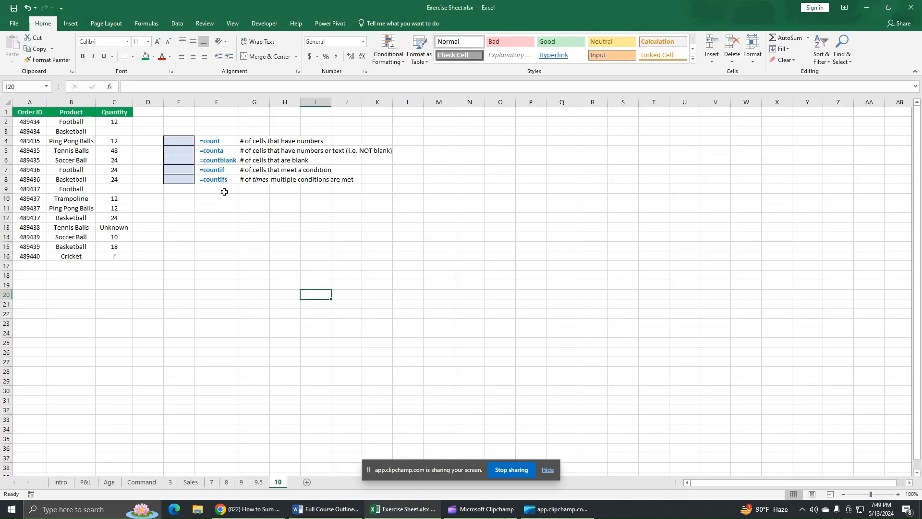
{"action": "left_click", "coordinate": [233, 142]}
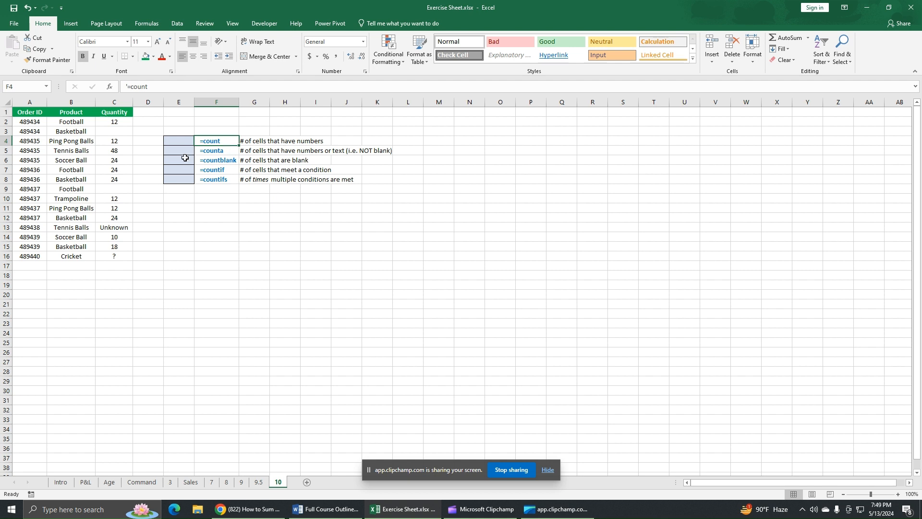
{"action": "left_click", "coordinate": [181, 141]}
{"action": "type", "text": "=coun"}
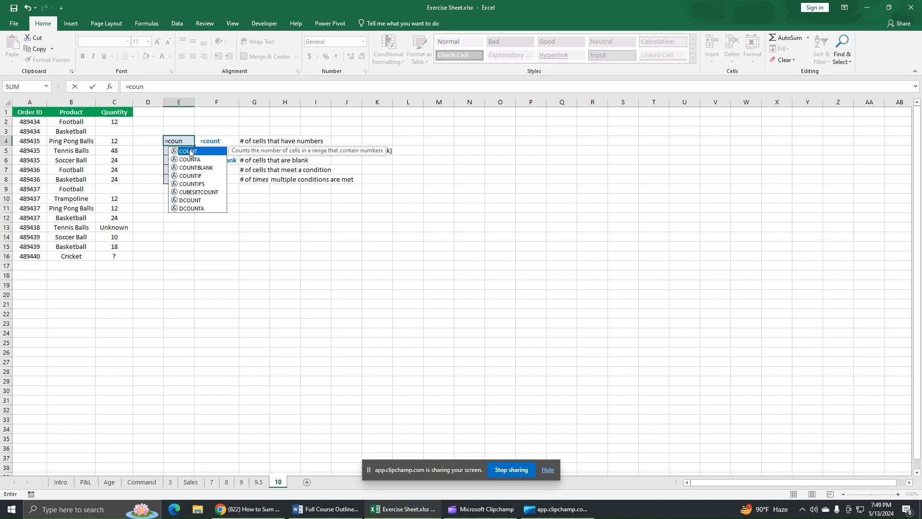
{"action": "key", "text": "Tab"}
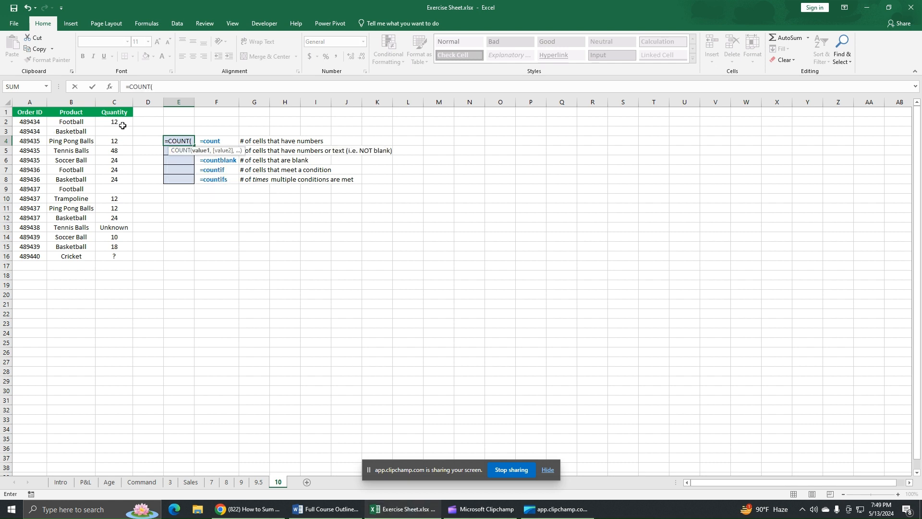
{"action": "left_click_drag", "start_coordinate": [121, 124], "coordinate": [122, 255]}
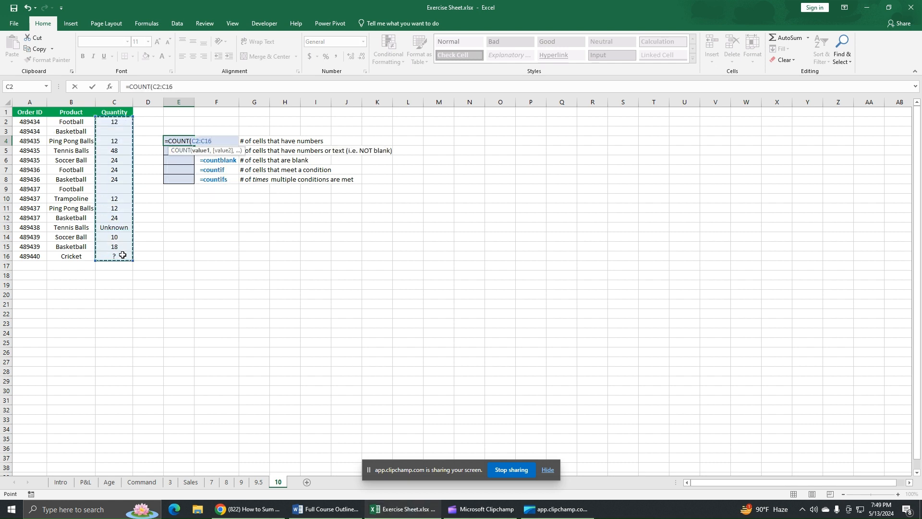
{"action": "type", "text": ")"}
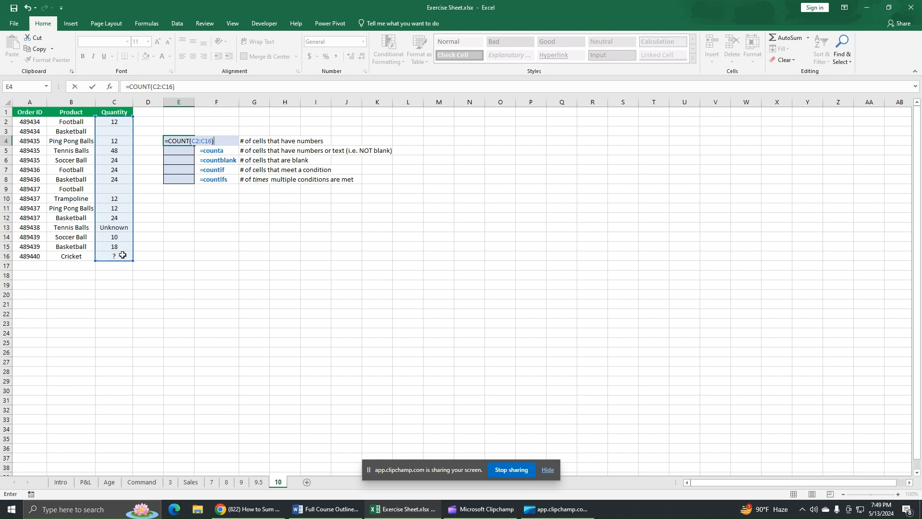
{"action": "key", "text": "Return"}
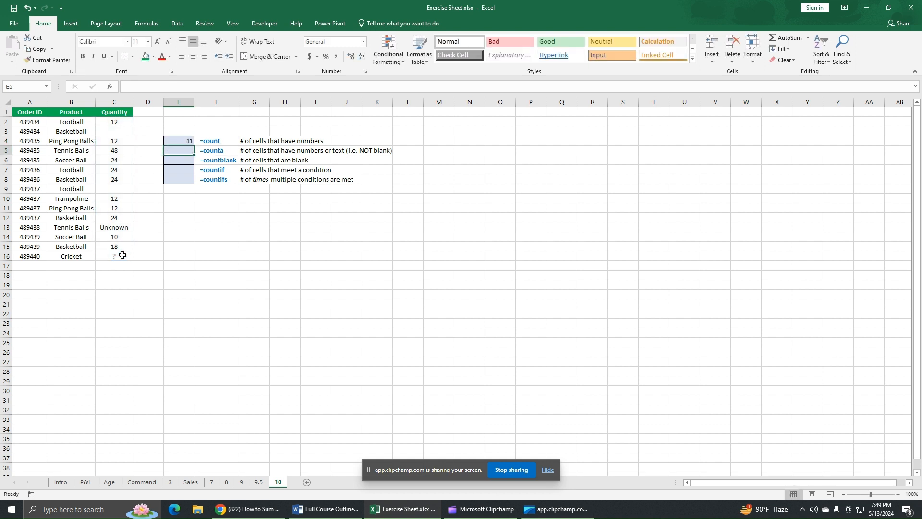
{"action": "left_click", "coordinate": [183, 141]}
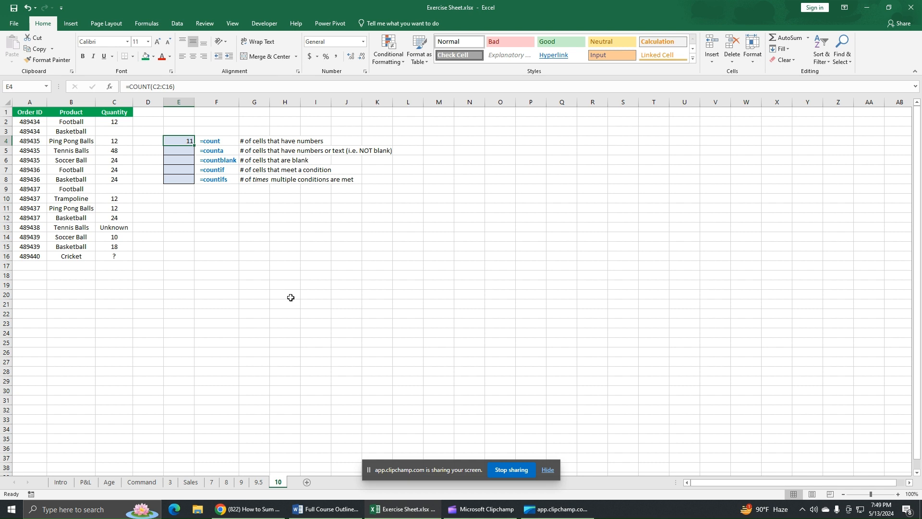
- Go through the Quantity entries from C2 to C15 one by one to check the COUNT formula against the numeric cells
{"action": "left_click", "coordinate": [124, 123]}
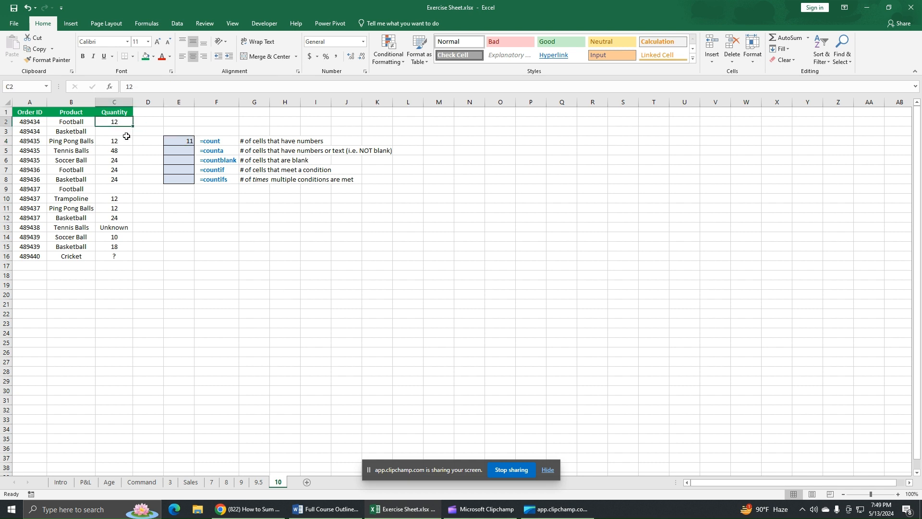
{"action": "left_click", "coordinate": [123, 142]}
{"action": "left_click", "coordinate": [123, 151]}
{"action": "left_click", "coordinate": [122, 160]}
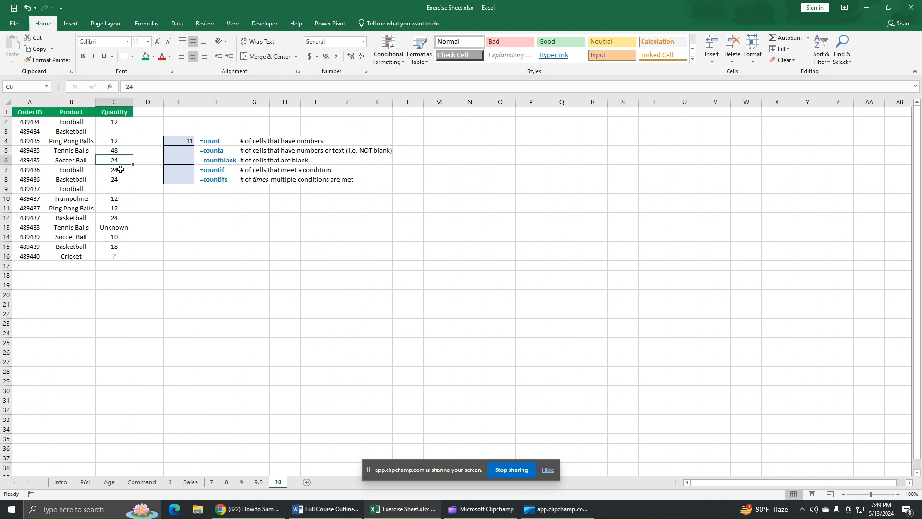
{"action": "left_click", "coordinate": [123, 170]}
{"action": "left_click", "coordinate": [122, 180]}
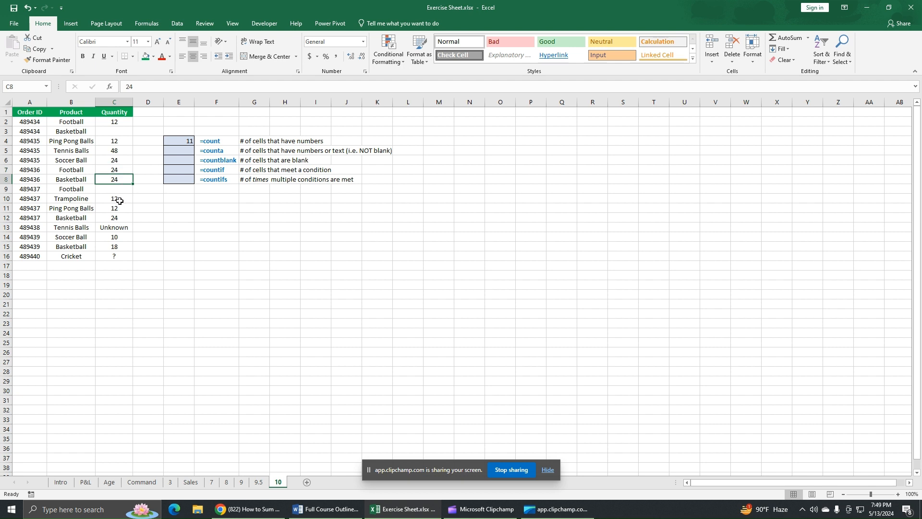
{"action": "left_click", "coordinate": [120, 200]}
{"action": "left_click", "coordinate": [124, 209]}
{"action": "left_click", "coordinate": [119, 219]}
{"action": "left_click", "coordinate": [121, 228]}
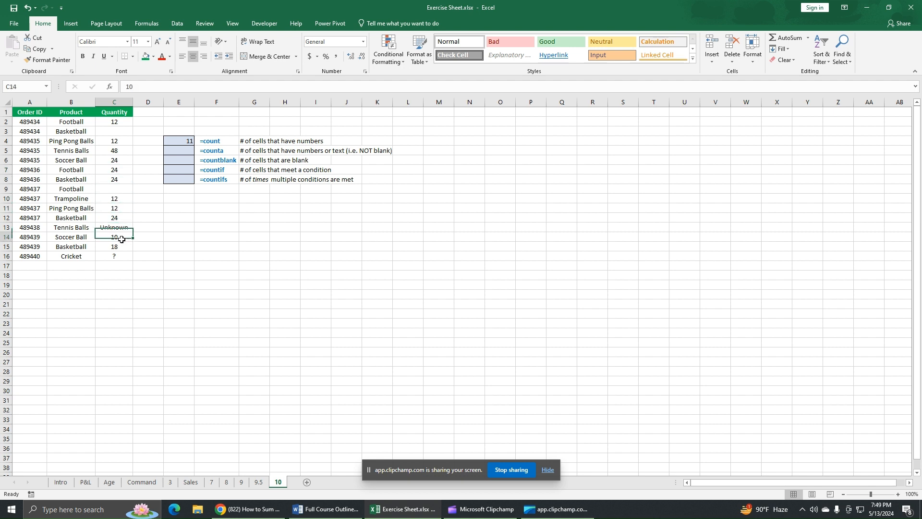
{"action": "left_click", "coordinate": [122, 238]}
{"action": "left_click", "coordinate": [126, 247]}
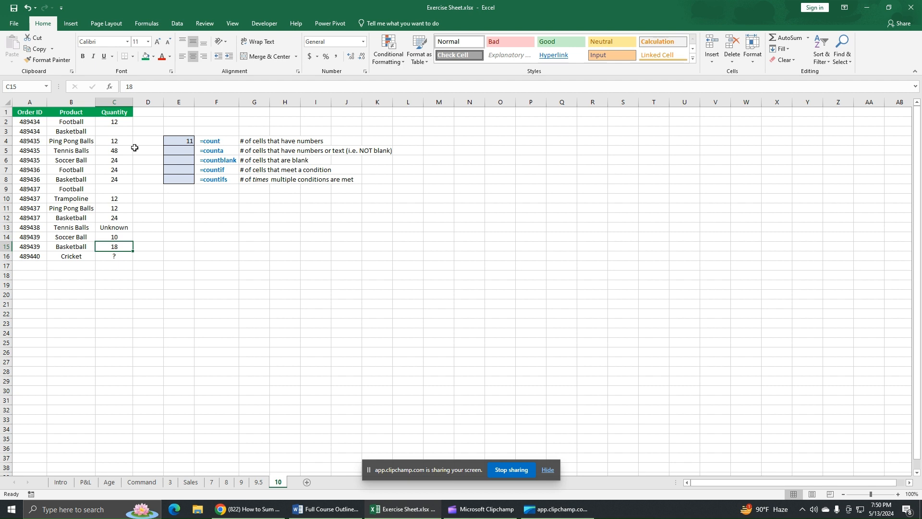
- Compare the blank cells C3 and C9 and the text cells C13 and C16 with the numeric quantities in C4 to C6
{"action": "left_click", "coordinate": [123, 133]}
{"action": "left_click", "coordinate": [127, 192]}
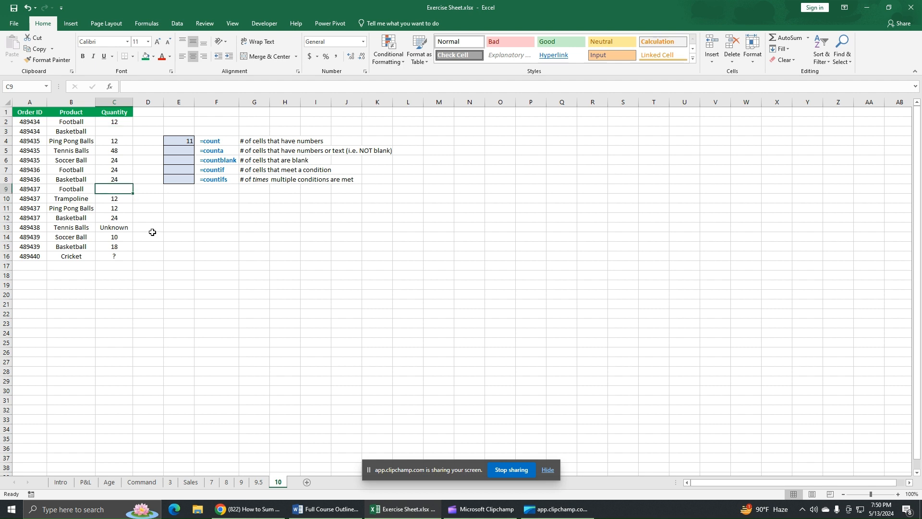
{"action": "left_click", "coordinate": [127, 229]}
{"action": "left_click", "coordinate": [125, 257]}
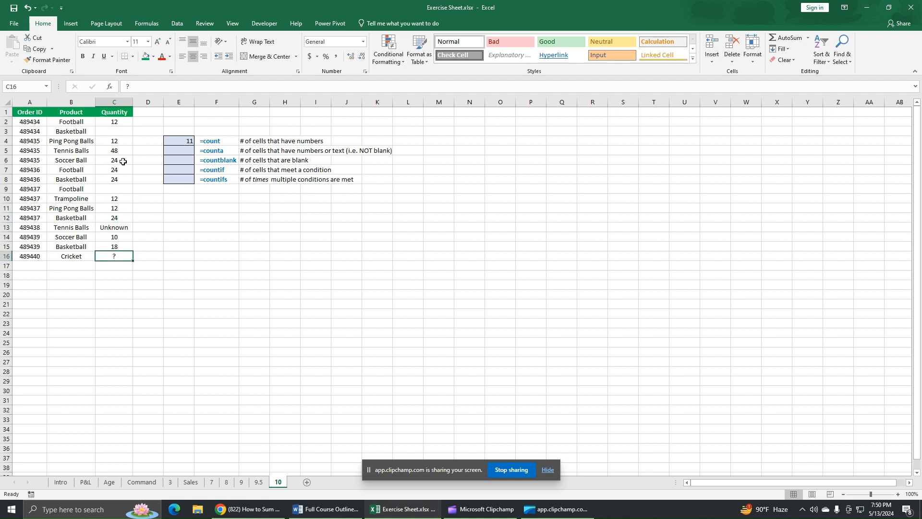
{"action": "left_click", "coordinate": [119, 143]}
{"action": "left_click", "coordinate": [123, 152]}
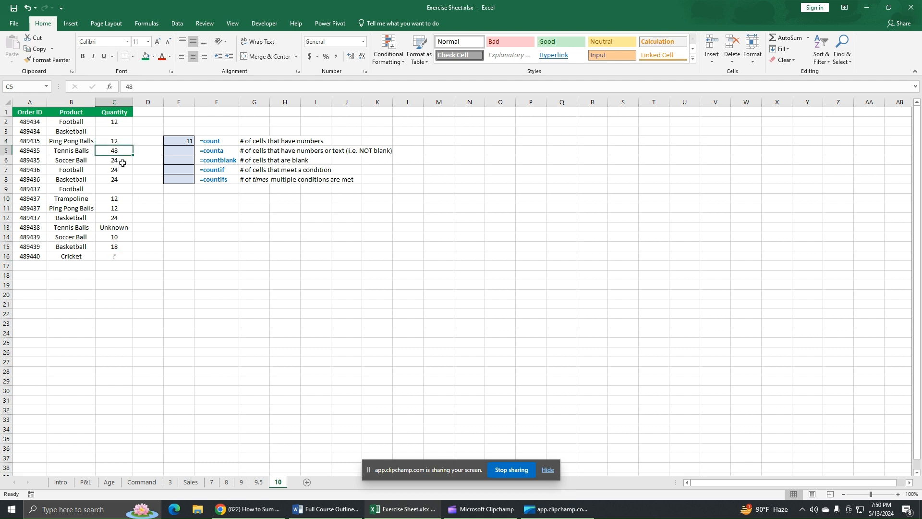
{"action": "left_click", "coordinate": [123, 162]}
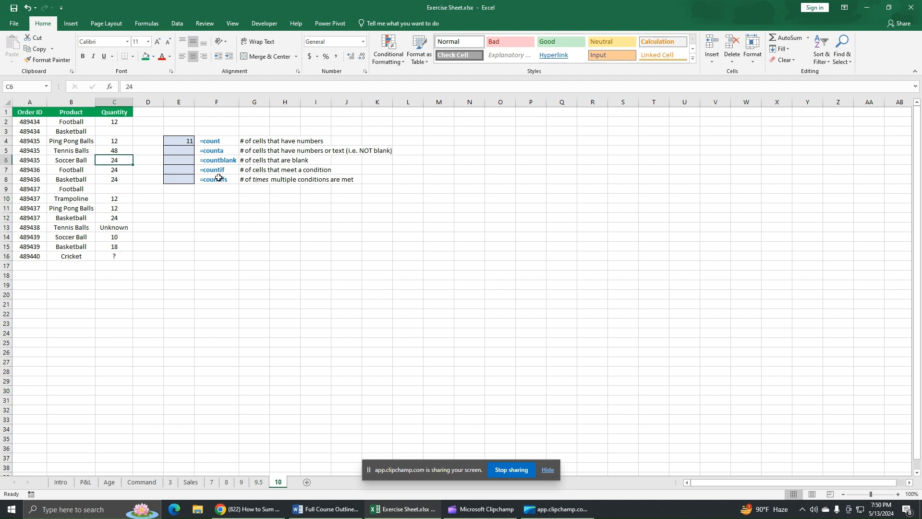
- Examine the =counta label in F5 and example number, text and blank cells in the Quantity column
{"action": "left_click", "coordinate": [224, 152]}
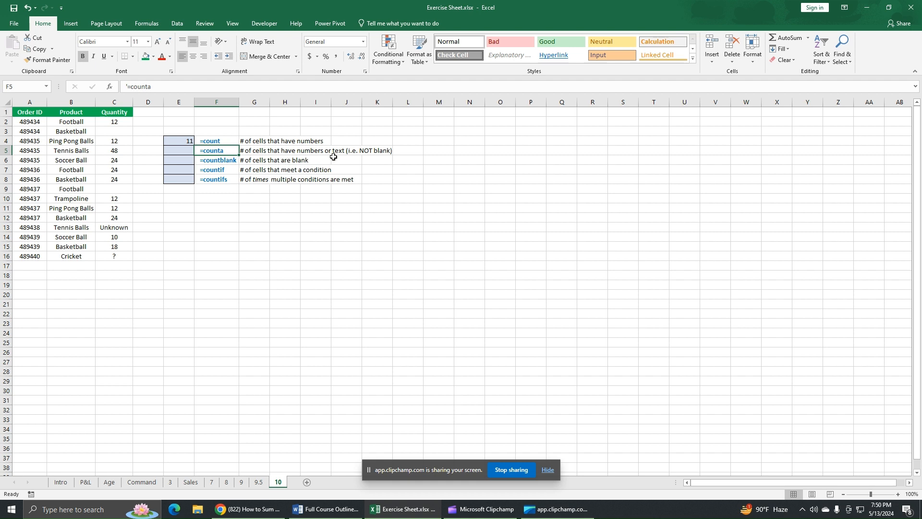
{"action": "left_click", "coordinate": [118, 143]}
{"action": "left_click", "coordinate": [120, 160]}
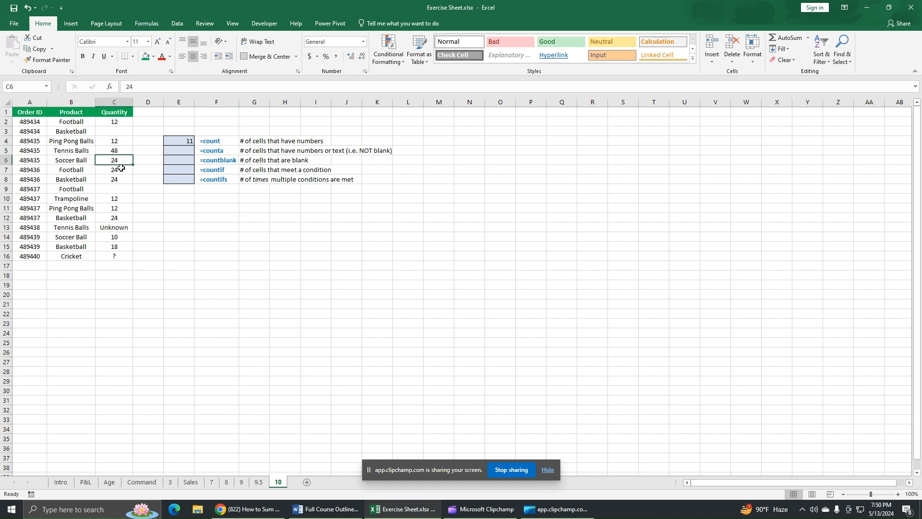
{"action": "left_click", "coordinate": [130, 229]}
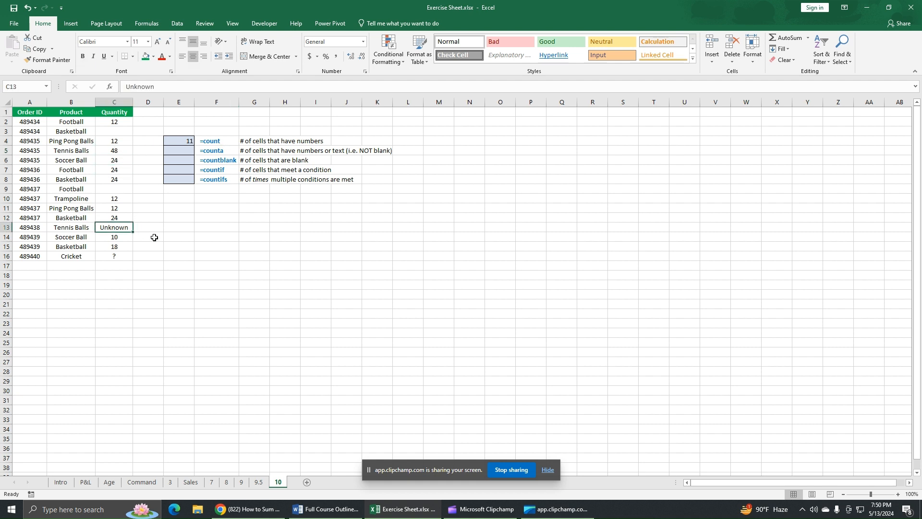
{"action": "left_click", "coordinate": [121, 258]}
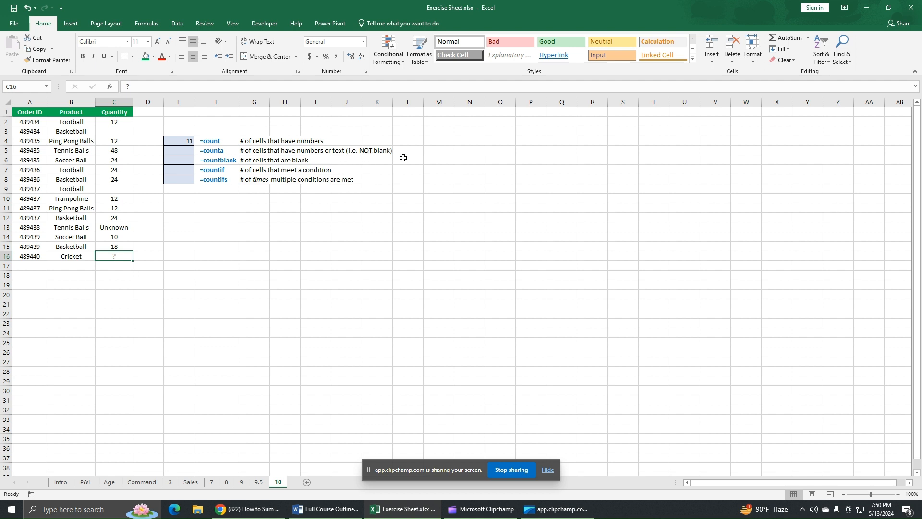
{"action": "left_click", "coordinate": [116, 133]}
{"action": "left_click", "coordinate": [116, 191]}
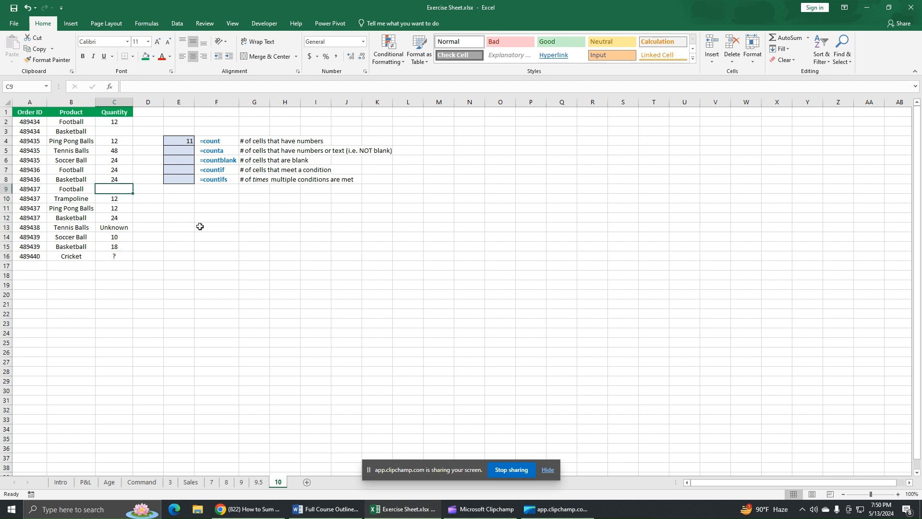
- Enter =COUNTA(C2:C16) in cell E5 to count the Quantity cells that are not blank
{"action": "left_click", "coordinate": [189, 150]}
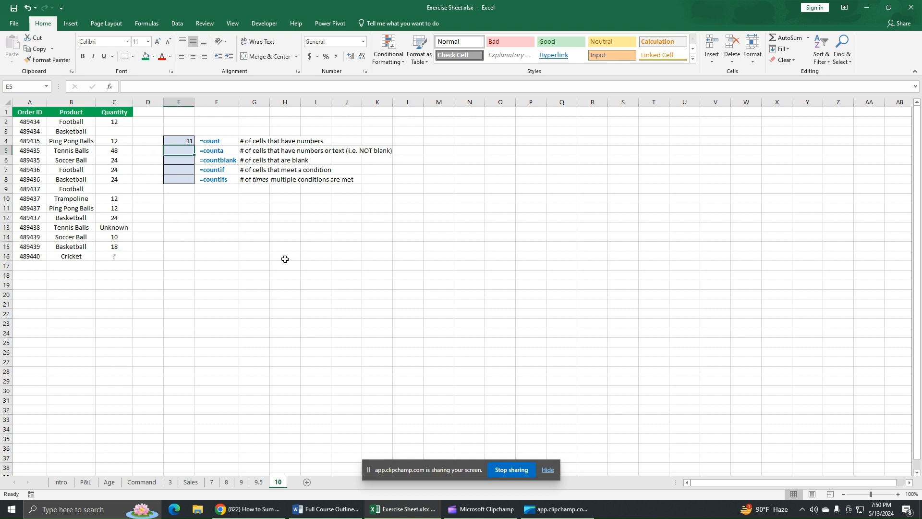
{"action": "type", "text": "=coun"}
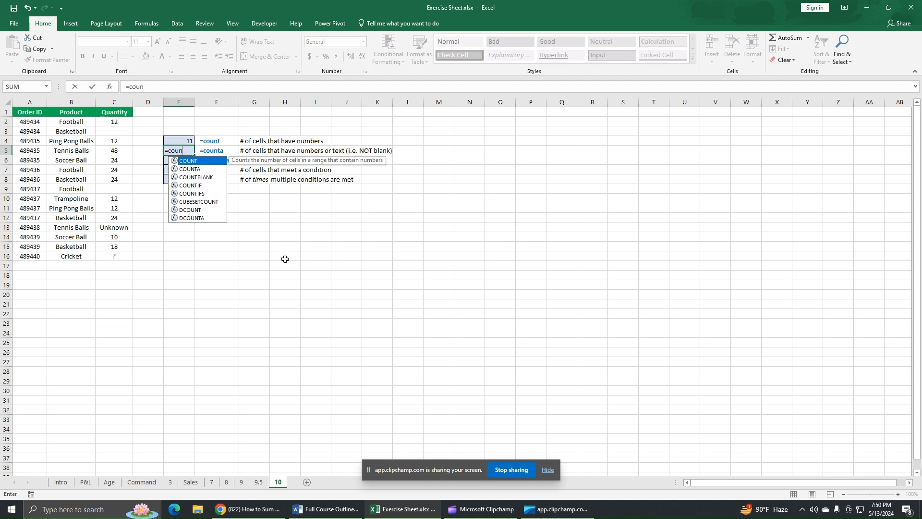
{"action": "double_click", "coordinate": [198, 169]}
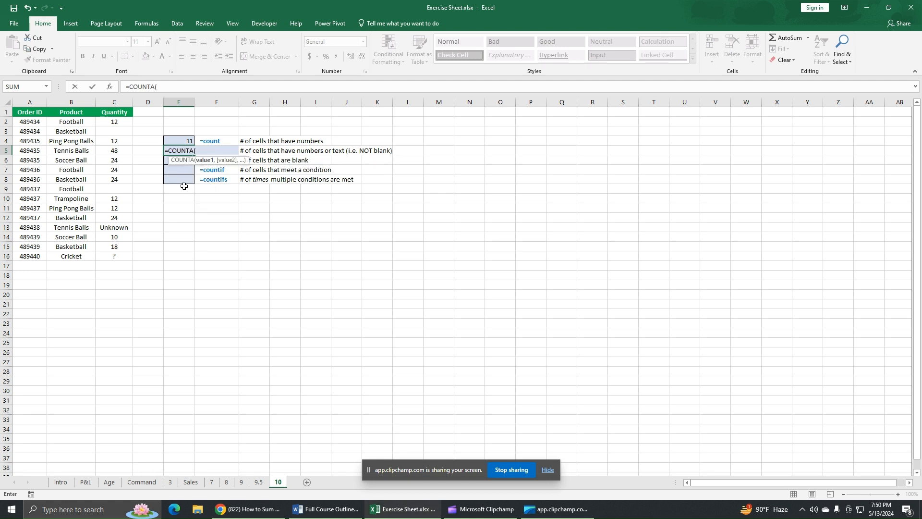
{"action": "left_click_drag", "start_coordinate": [115, 122], "coordinate": [115, 256]}
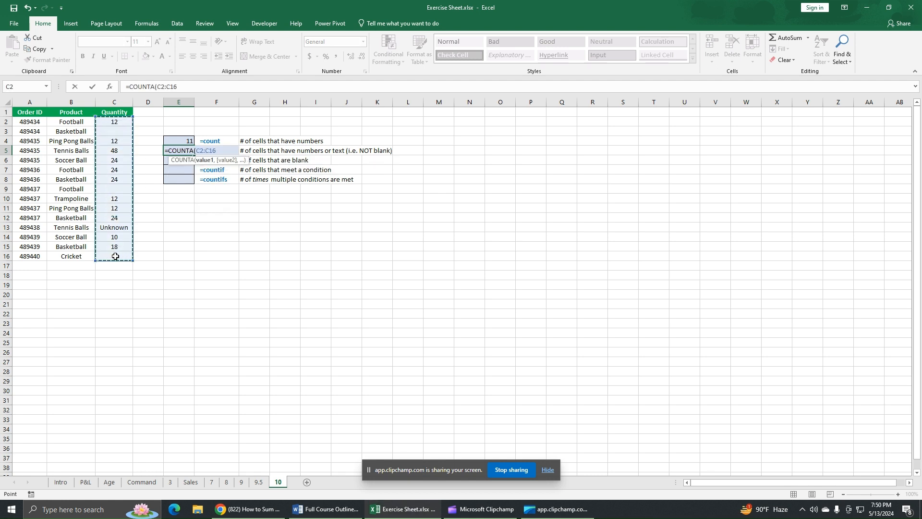
{"action": "type", "text": ")"}
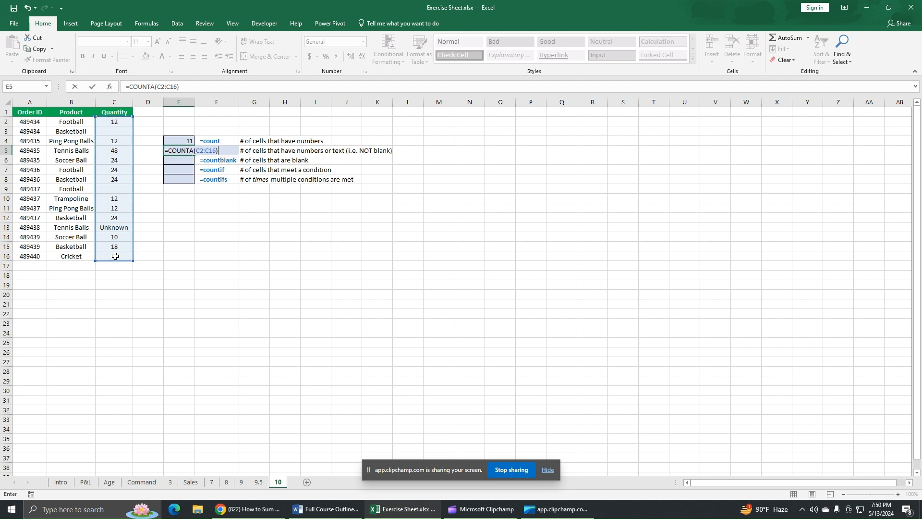
{"action": "key", "text": "Return"}
{"action": "left_click", "coordinate": [180, 151]}
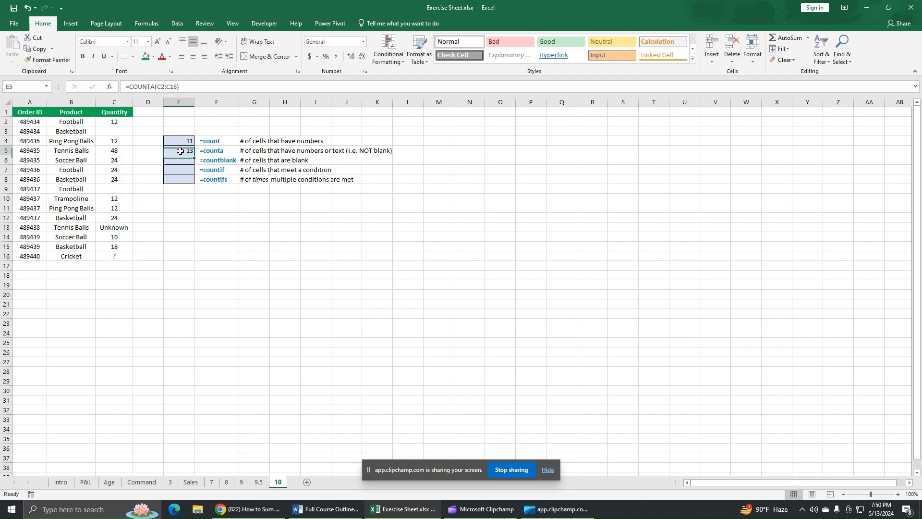
- Go through the non-blank Quantity cells from C2 to C16, including the text entries in C13 and C16, to check the COUNTA formula
{"action": "left_click", "coordinate": [118, 123]}
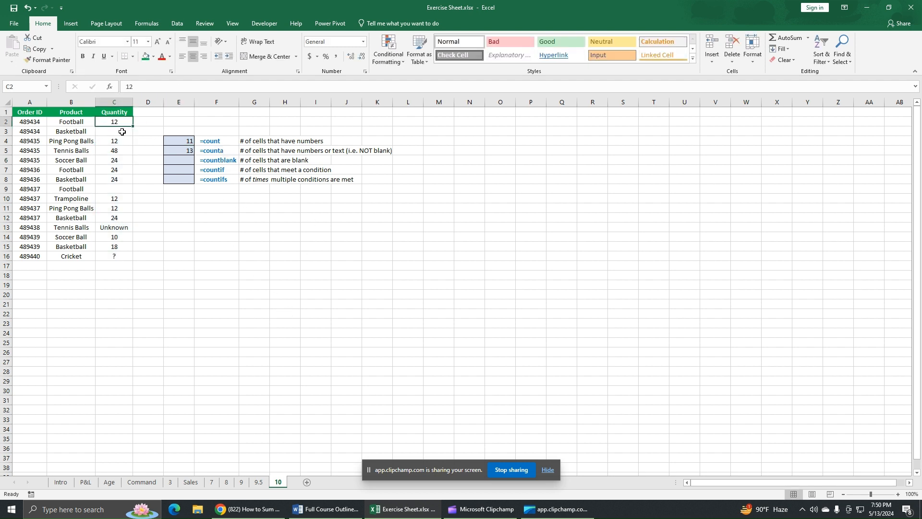
{"action": "left_click", "coordinate": [115, 143]}
{"action": "left_click", "coordinate": [118, 152]}
{"action": "left_click", "coordinate": [120, 162]}
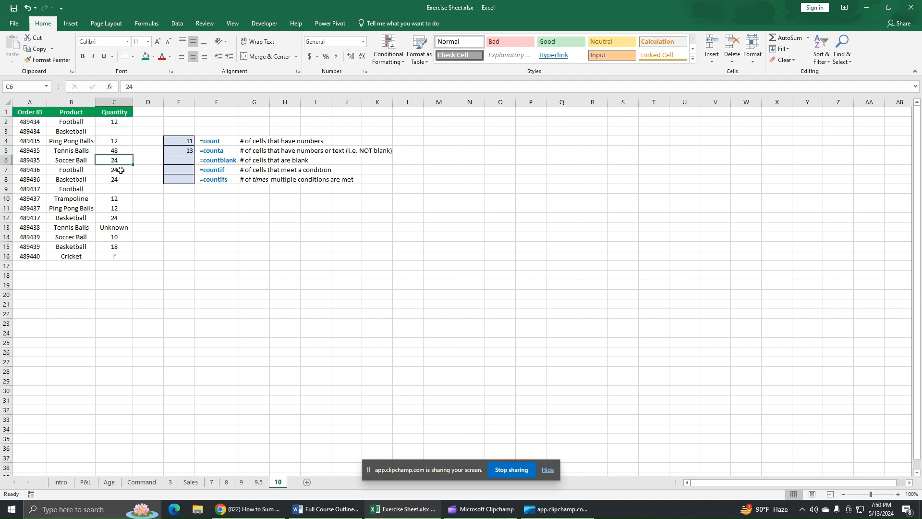
{"action": "left_click", "coordinate": [122, 171]}
{"action": "left_click", "coordinate": [123, 179]}
{"action": "left_click", "coordinate": [120, 199]}
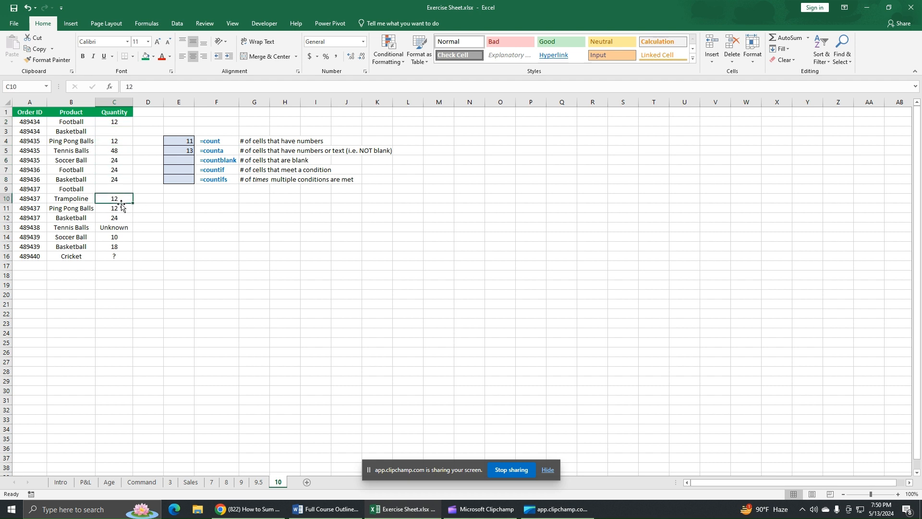
{"action": "left_click", "coordinate": [121, 209]}
{"action": "left_click", "coordinate": [120, 217]}
{"action": "left_click", "coordinate": [121, 227]}
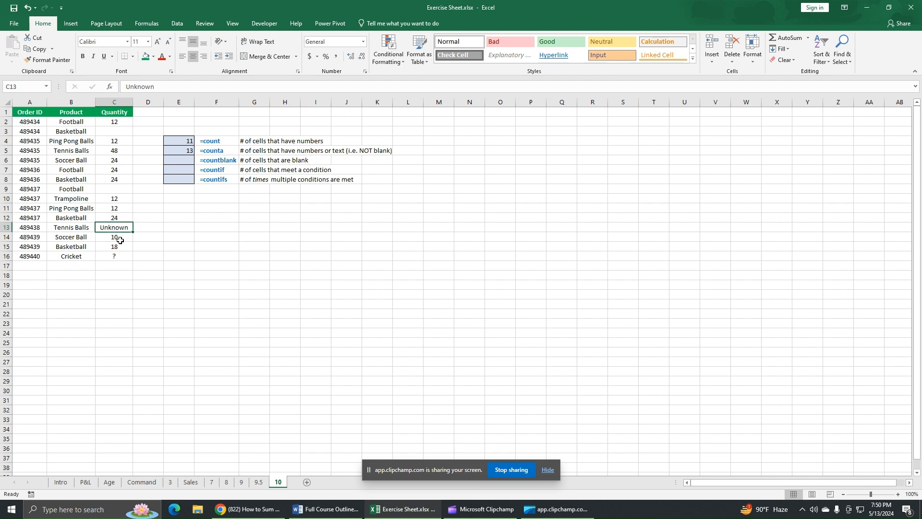
{"action": "left_click", "coordinate": [121, 237]}
{"action": "left_click", "coordinate": [121, 247]}
{"action": "left_click", "coordinate": [121, 256]}
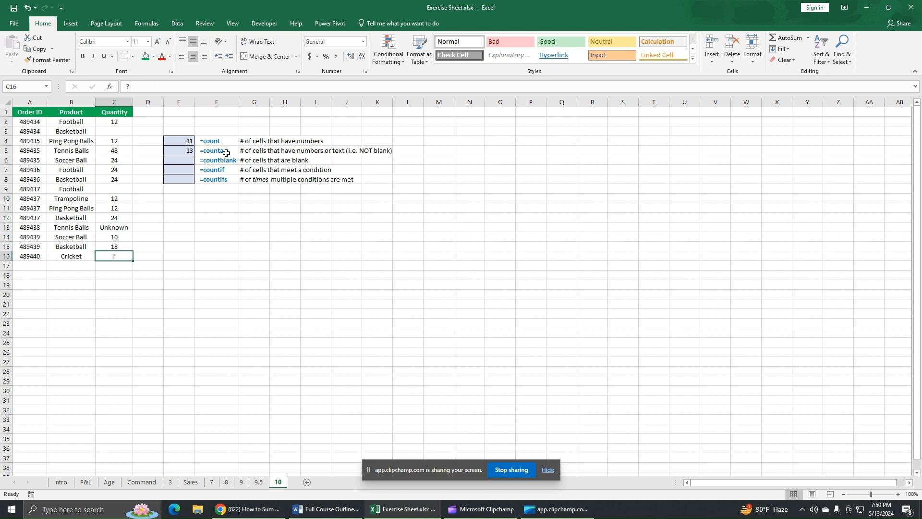
{"action": "left_click", "coordinate": [125, 122]}
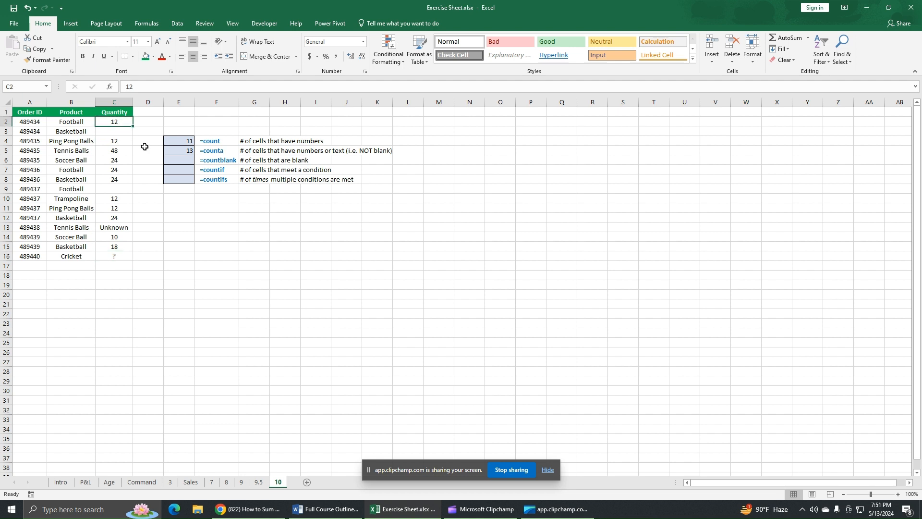
{"action": "left_click", "coordinate": [125, 230]}
{"action": "left_click", "coordinate": [124, 259]}
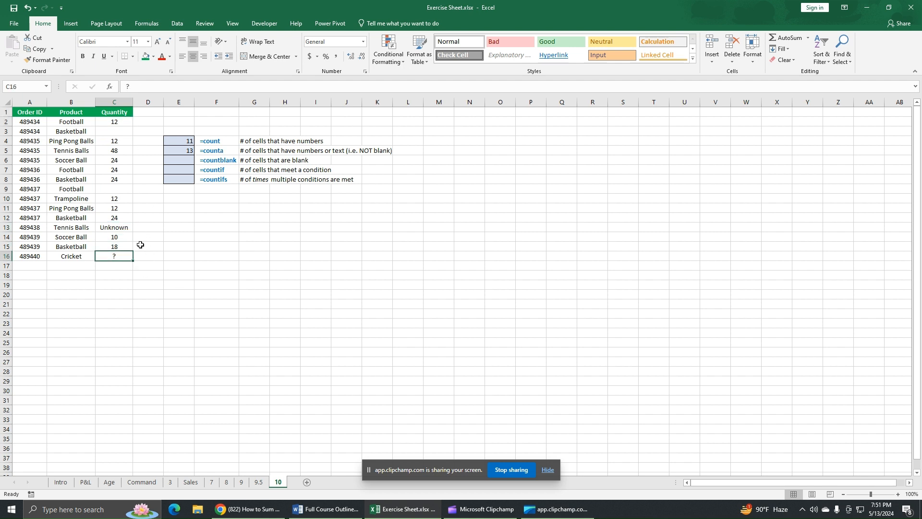
- Examine the blank cells C9 and C3 in the Quantity column
{"action": "left_click", "coordinate": [116, 191]}
{"action": "left_click", "coordinate": [113, 130]}
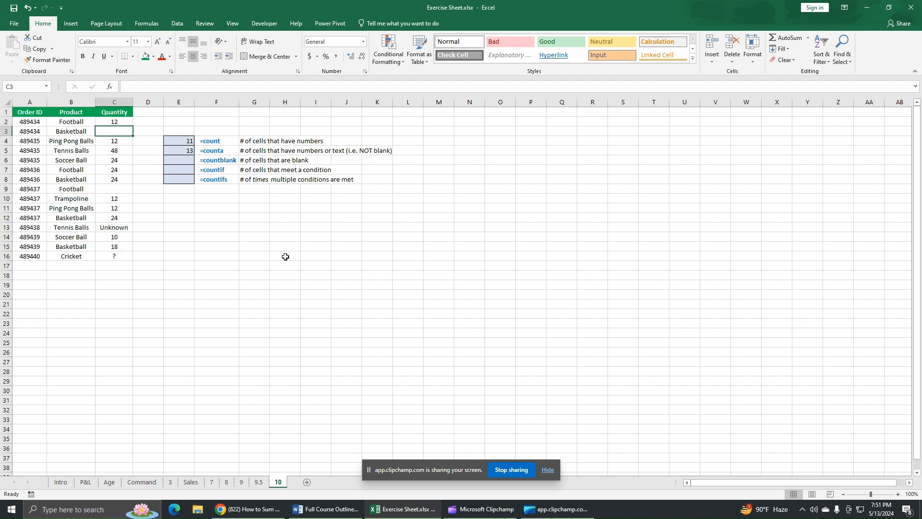
{"action": "left_click", "coordinate": [257, 239]}
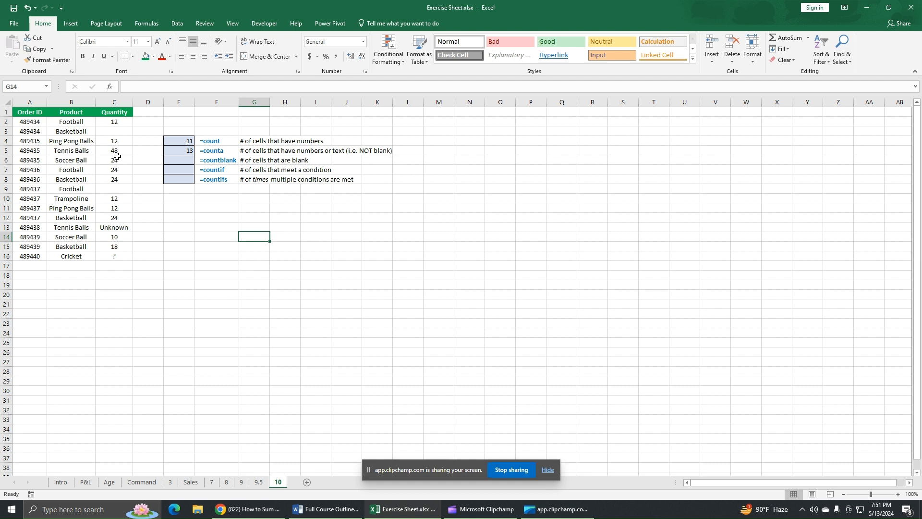
- Enter =COUNTBLANK(C2:C16) in cell E6 to count the blank Quantity cells
{"action": "left_click", "coordinate": [181, 160]}
{"action": "type", "text": "=cou"}
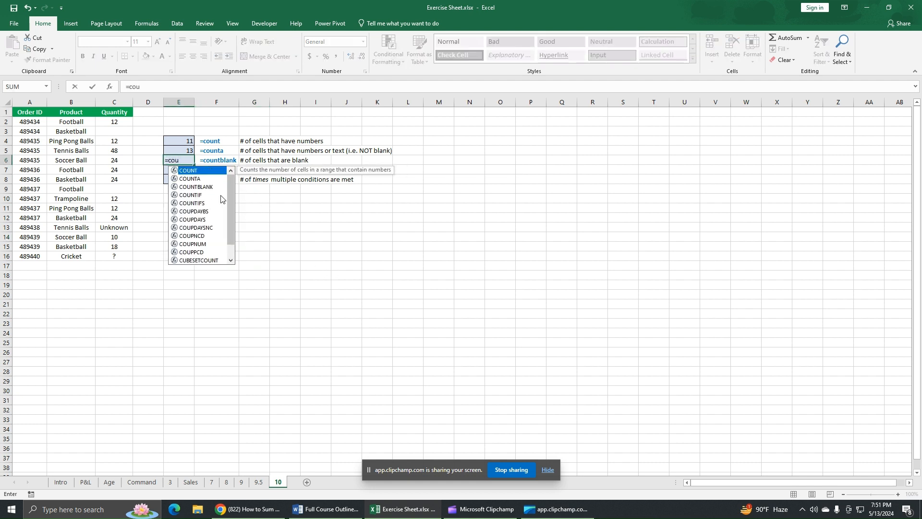
{"action": "double_click", "coordinate": [196, 186]}
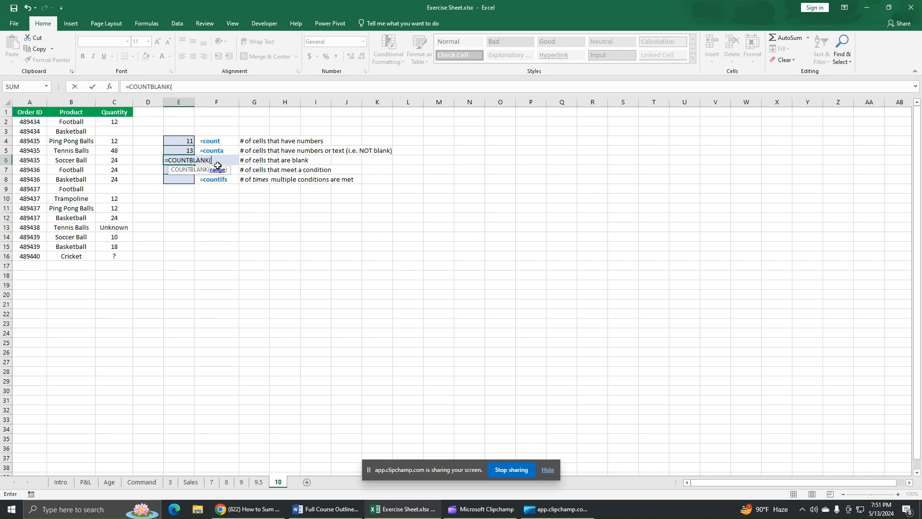
{"action": "left_click_drag", "start_coordinate": [126, 124], "coordinate": [120, 255]}
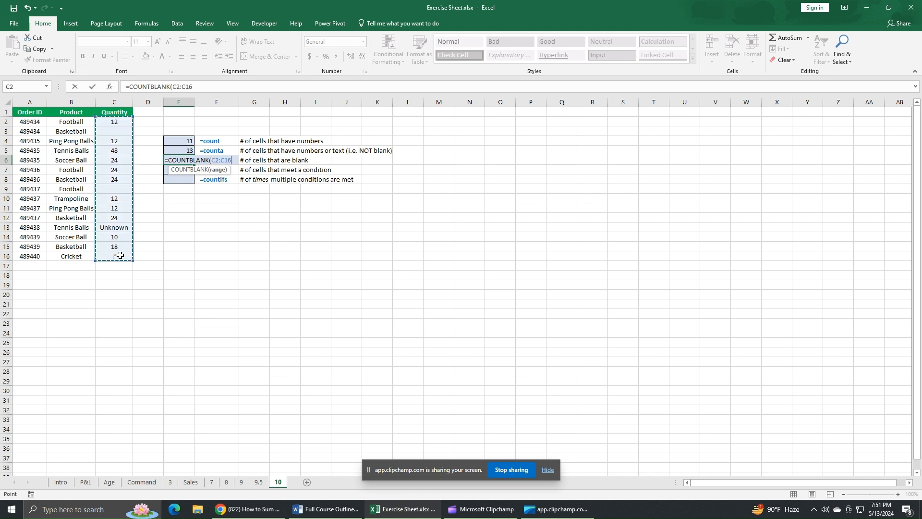
{"action": "type", "text": ")"}
{"action": "key", "text": "Return"}
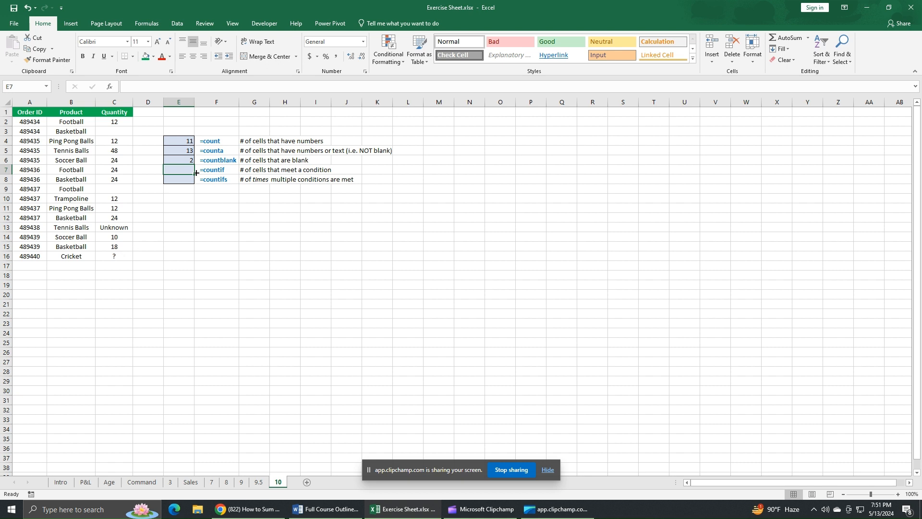
- Check the COUNTBLANK formula in E6 against the blank cells C3 and C9
{"action": "key", "text": "Up"}
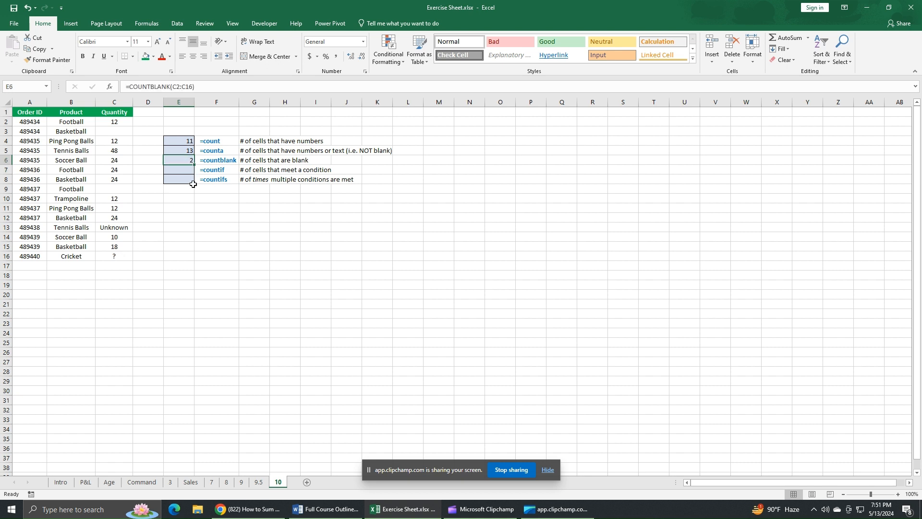
{"action": "left_click", "coordinate": [122, 133]}
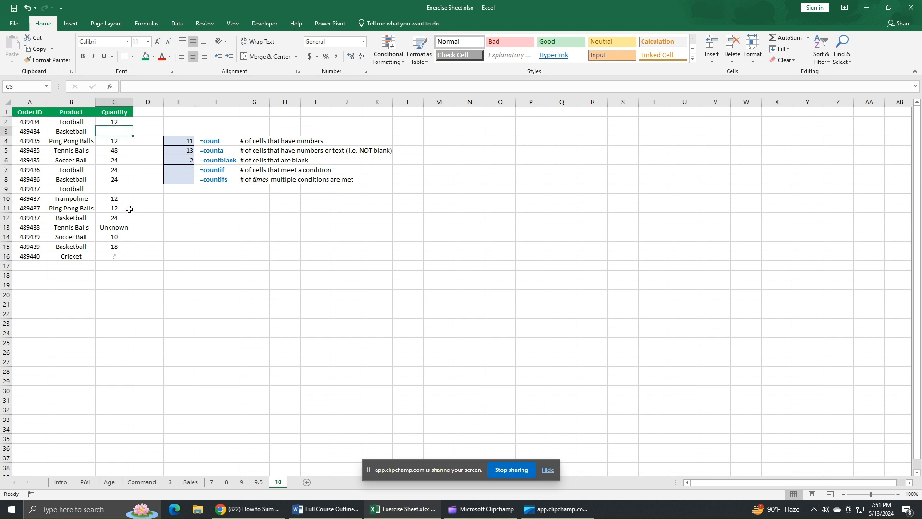
{"action": "left_click", "coordinate": [123, 190]}
{"action": "left_click", "coordinate": [212, 257]}
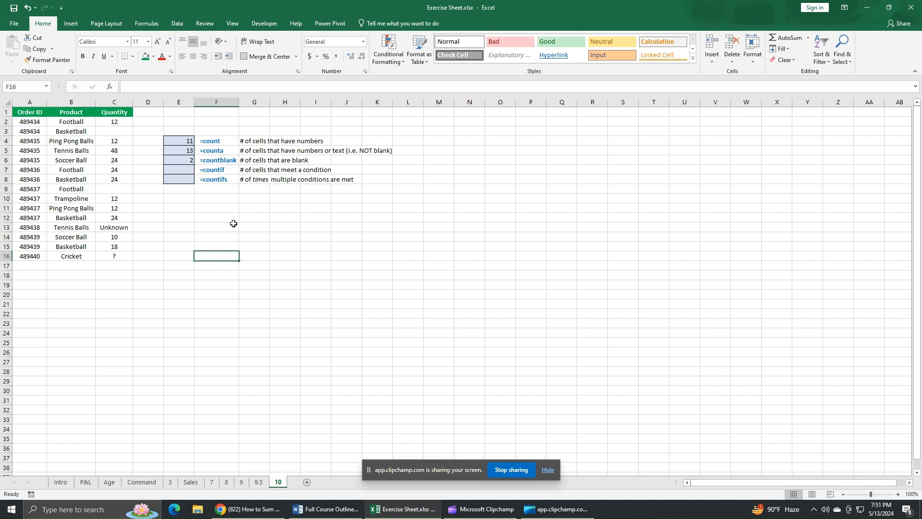
- Examine the =countif label in F7 and start a formula in cell E7
{"action": "left_click", "coordinate": [225, 172]}
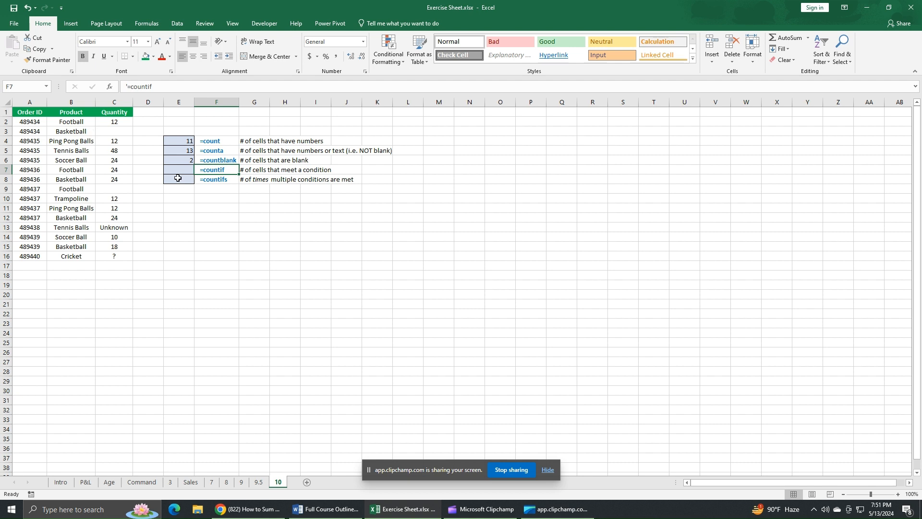
{"action": "left_click_drag", "start_coordinate": [181, 171], "coordinate": [183, 178]}
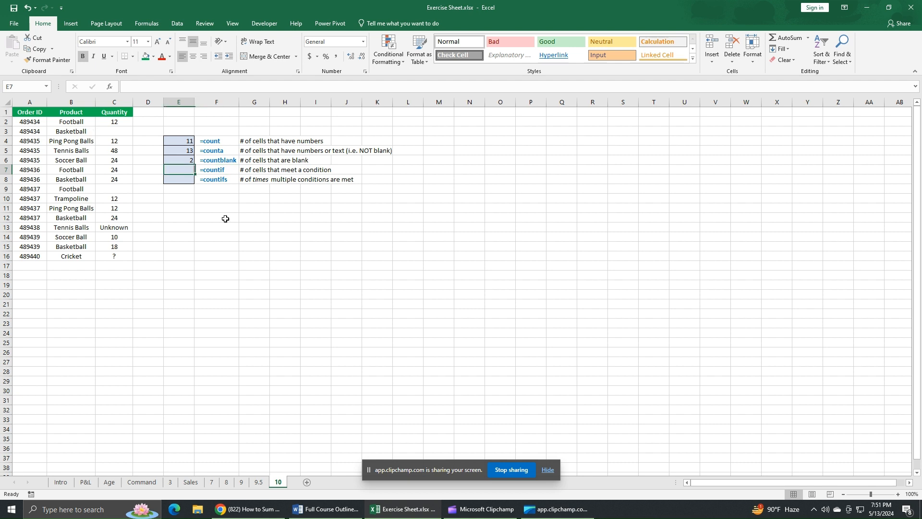
{"action": "left_click", "coordinate": [187, 170]}
{"action": "type", "text": "="}
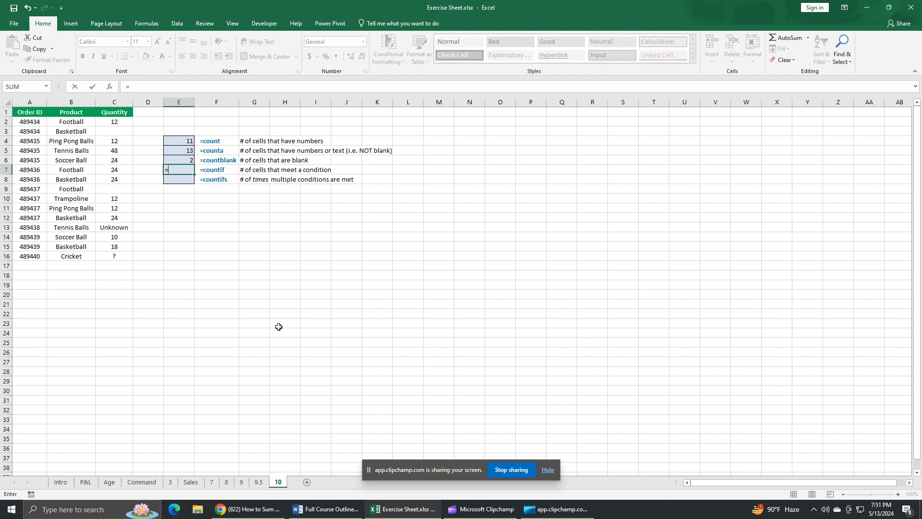
{"action": "type", "text": "cou"}
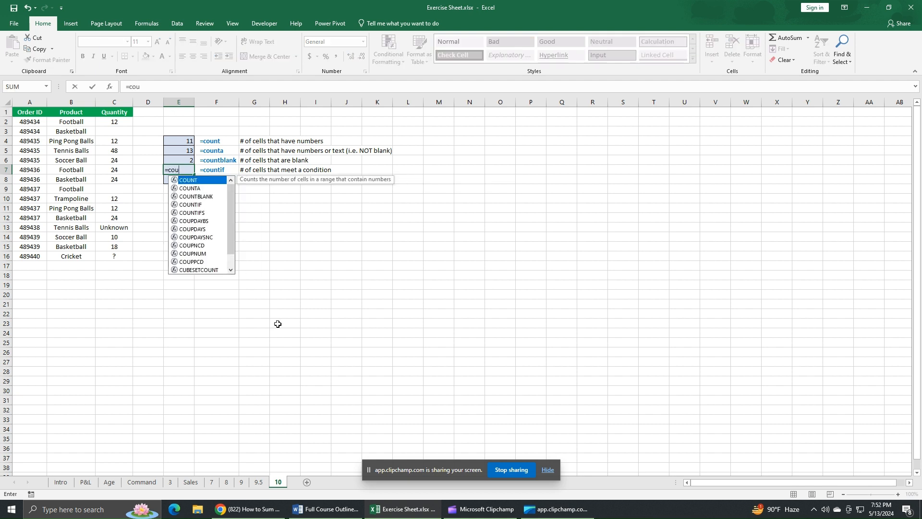
{"action": "double_click", "coordinate": [198, 207]}
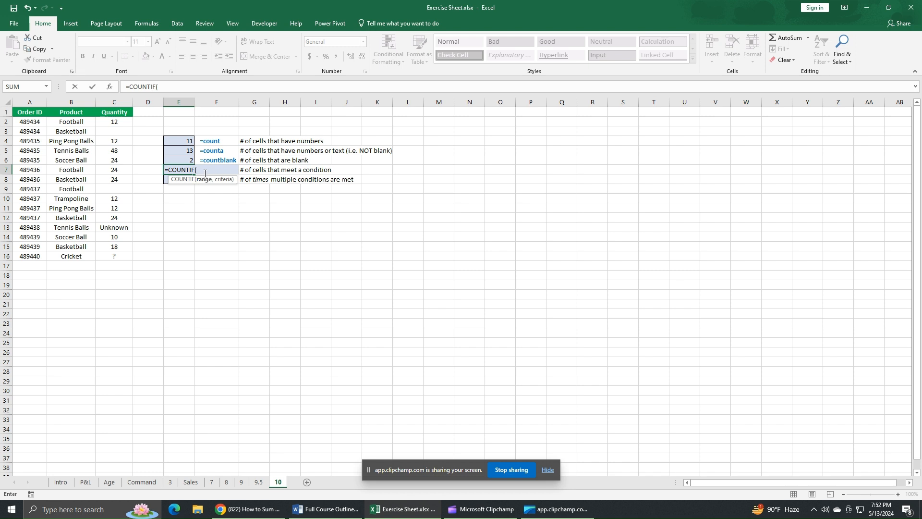
{"action": "key", "text": "BackSpace"}
{"action": "key", "text": "BackSpace"}
{"action": "key", "text": "BackSpace"}
{"action": "key", "text": "BackSpace"}
{"action": "key", "text": "BackSpace"}
{"action": "key", "text": "BackSpace"}
{"action": "key", "text": "BackSpace"}
{"action": "key", "text": "BackSpace"}
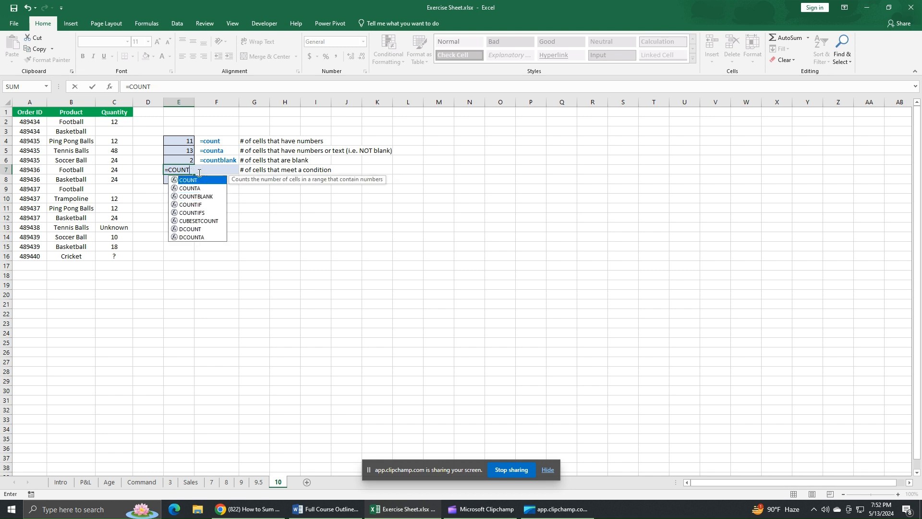
- Complete the formula in E7 as =COUNTIF(B2:B16,"Basketball") to count the Basketball entries in the Product column
{"action": "type", "text": "co"}
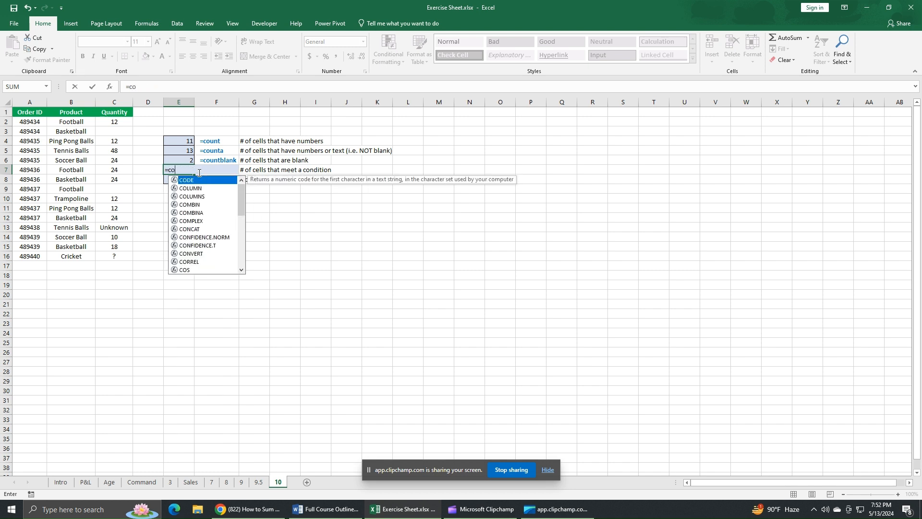
{"action": "type", "text": "unti"}
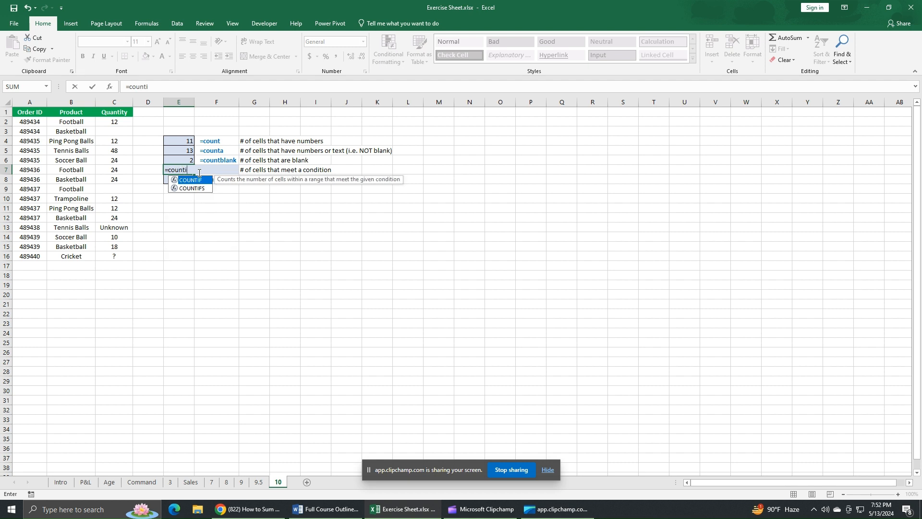
{"action": "type", "text": "f("}
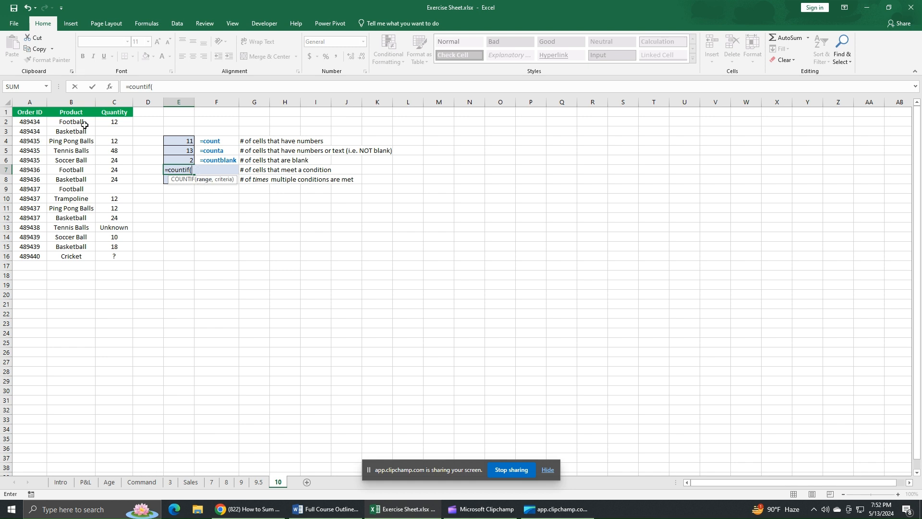
{"action": "left_click_drag", "start_coordinate": [82, 122], "coordinate": [73, 256]}
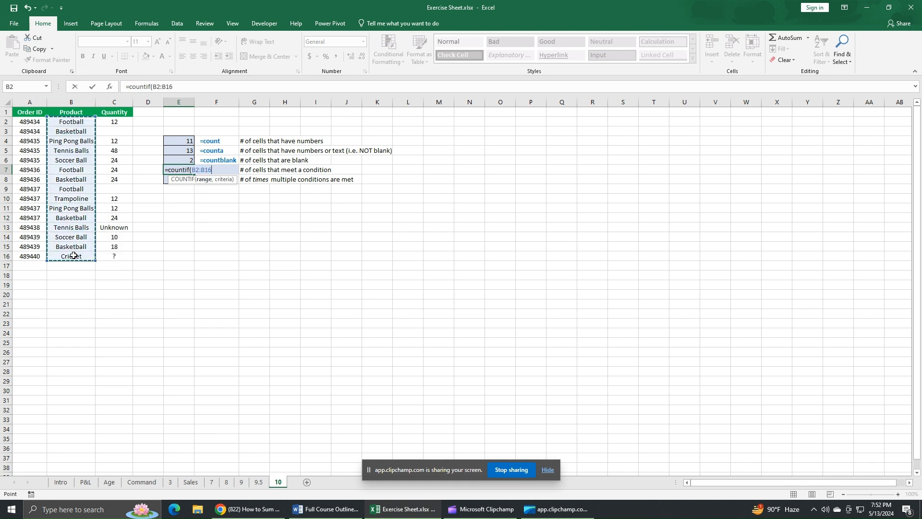
{"action": "type", "text": ",\"Basket"}
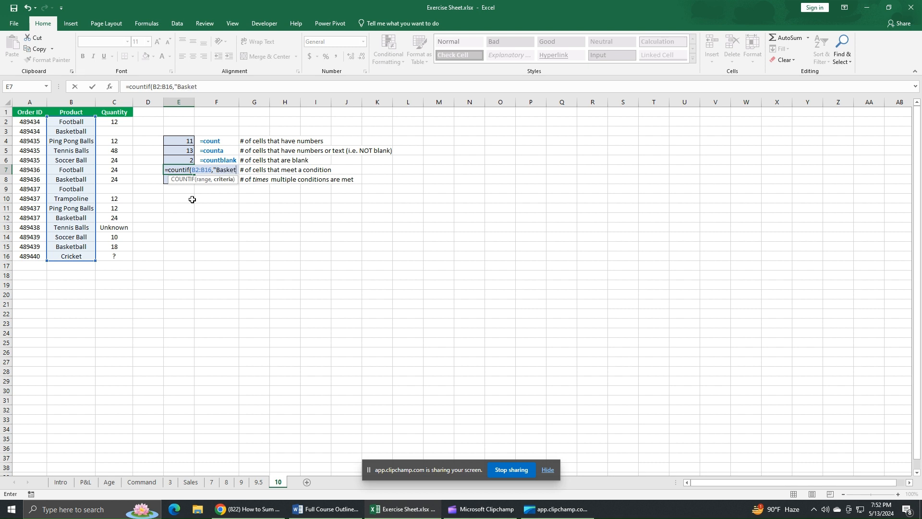
{"action": "type", "text": "ball"}
{"action": "key", "text": "Return"}
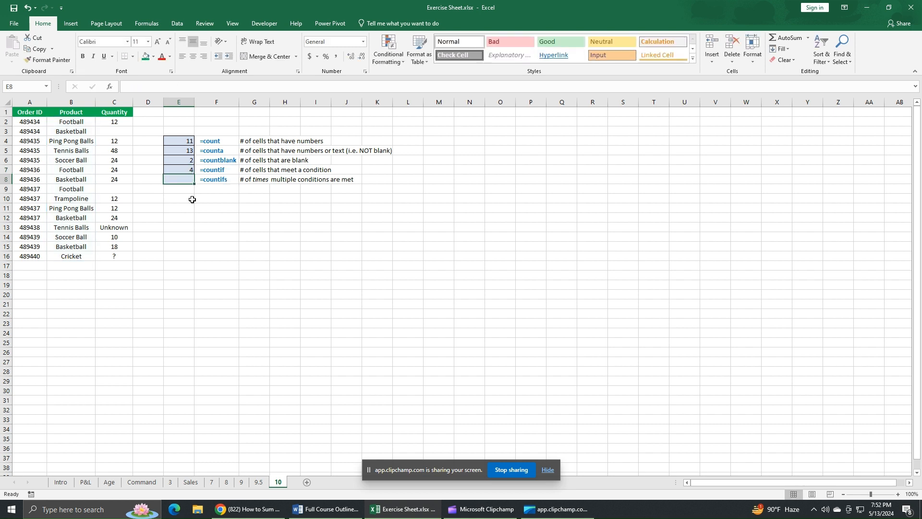
- Check the COUNTIF formula in E7 against the Basketball entries in B3, B8, B12 and B15
{"action": "left_click", "coordinate": [185, 169]}
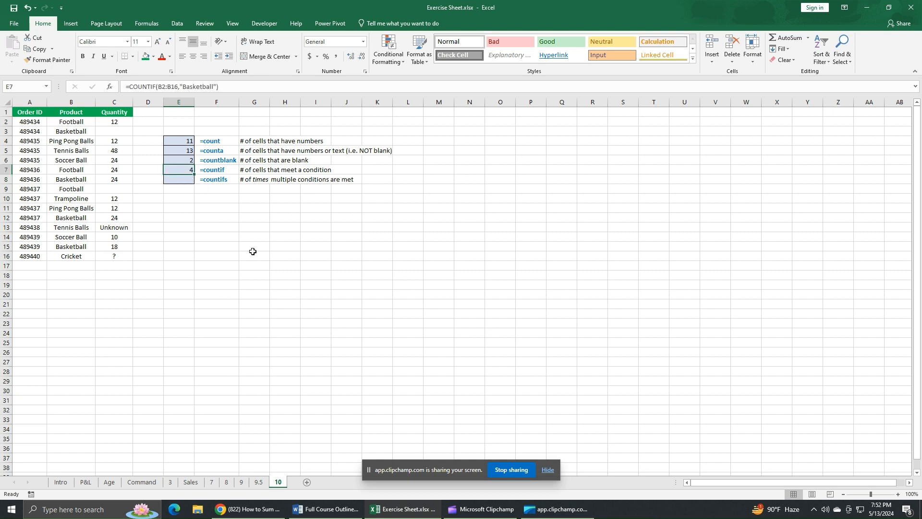
{"action": "left_click", "coordinate": [71, 132]}
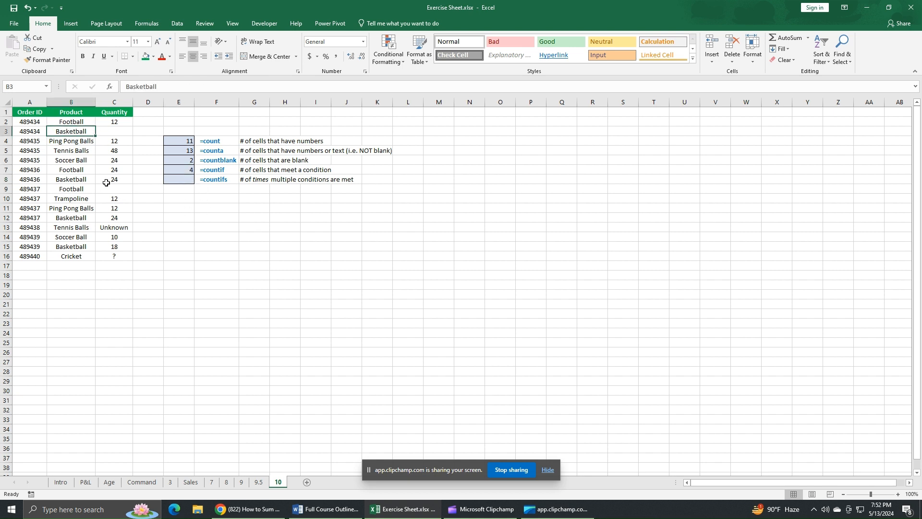
{"action": "left_click", "coordinate": [81, 179]}
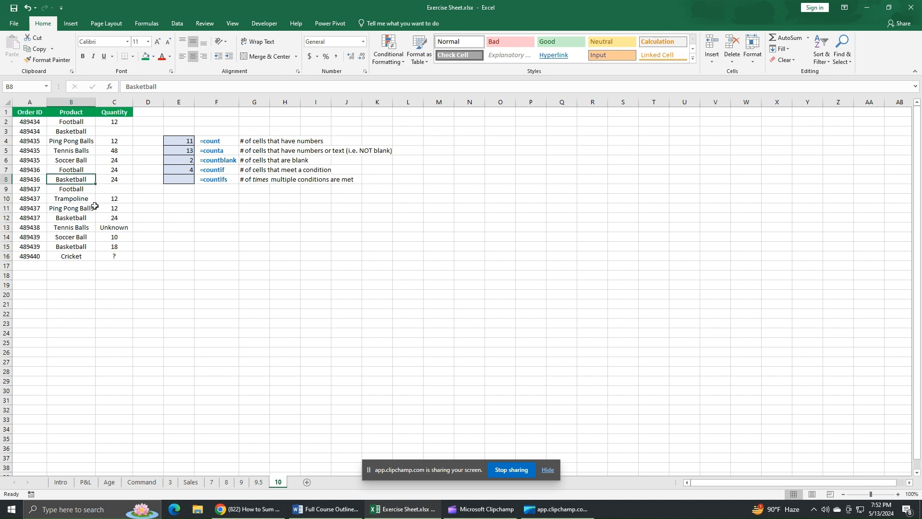
{"action": "left_click", "coordinate": [85, 218]}
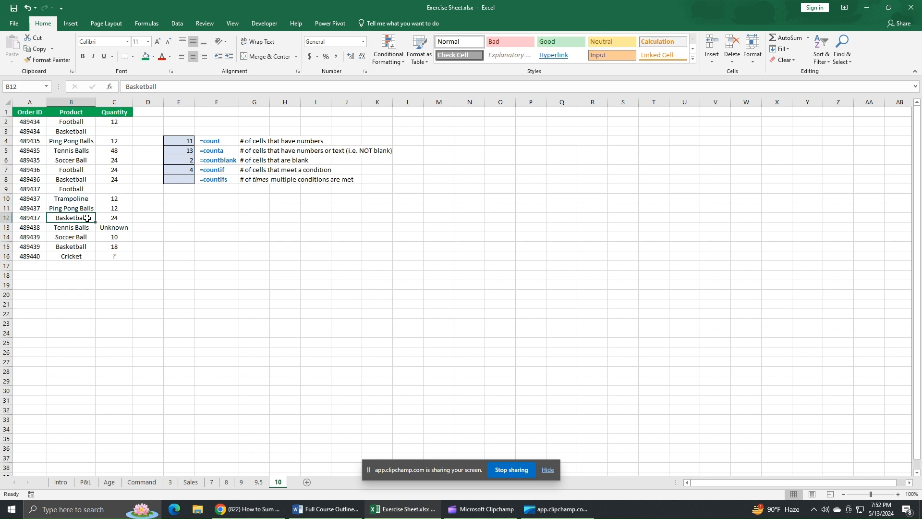
{"action": "left_click", "coordinate": [81, 248]}
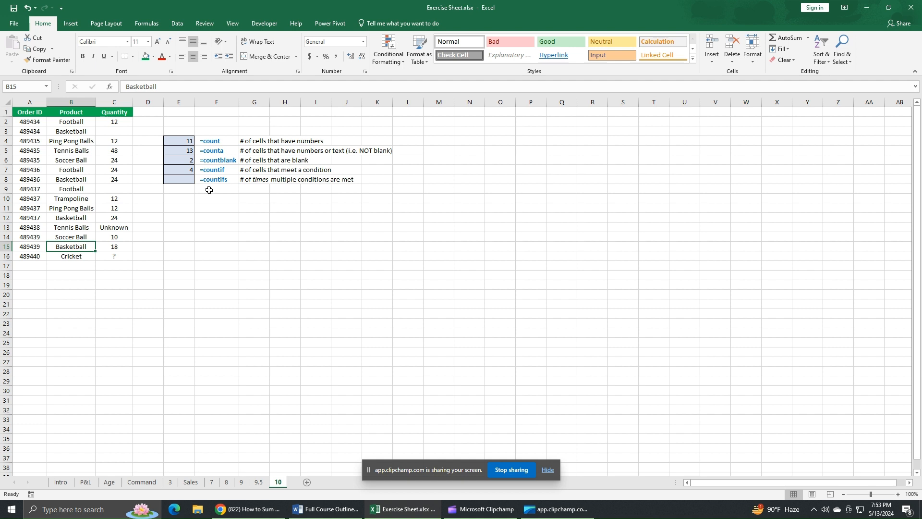
- Examine the =countifs label in F8 and review the Basketball cells as candidates for a first condition
{"action": "left_click", "coordinate": [196, 183]}
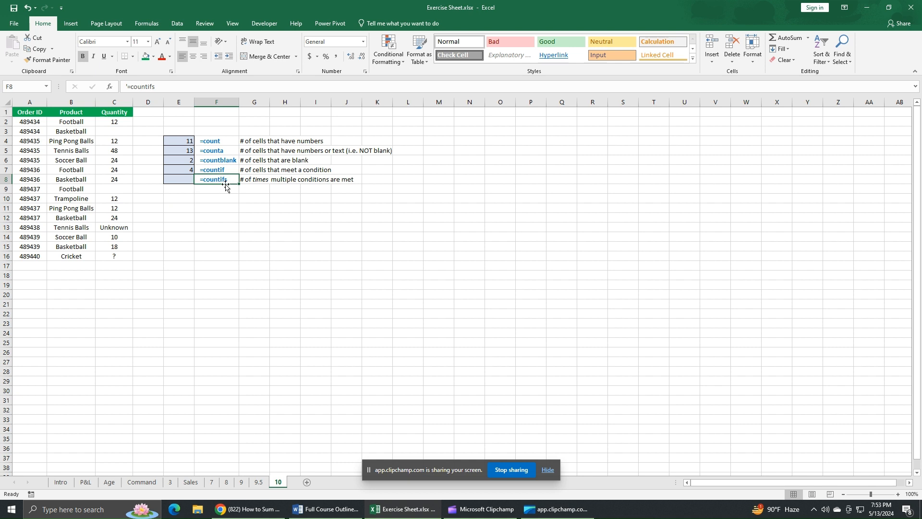
{"action": "left_click", "coordinate": [85, 133]}
{"action": "left_click", "coordinate": [85, 179]}
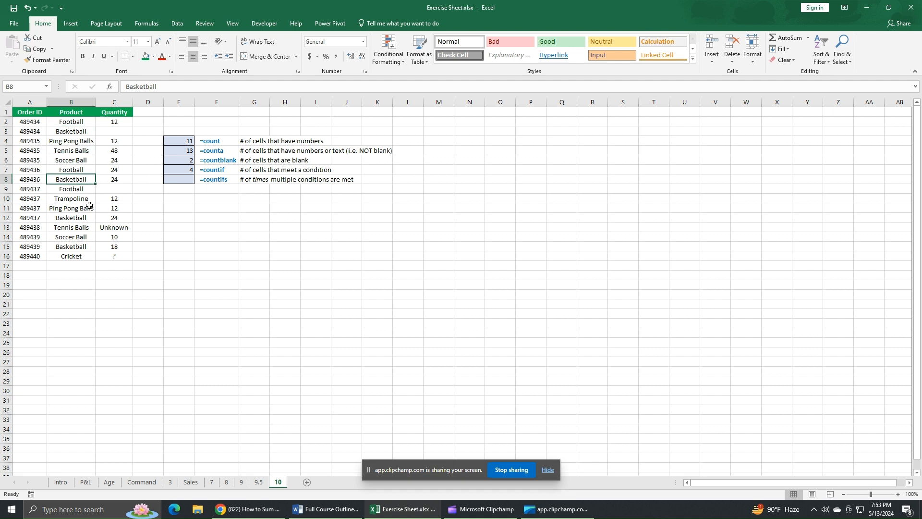
{"action": "left_click", "coordinate": [86, 219]}
{"action": "left_click", "coordinate": [85, 246]}
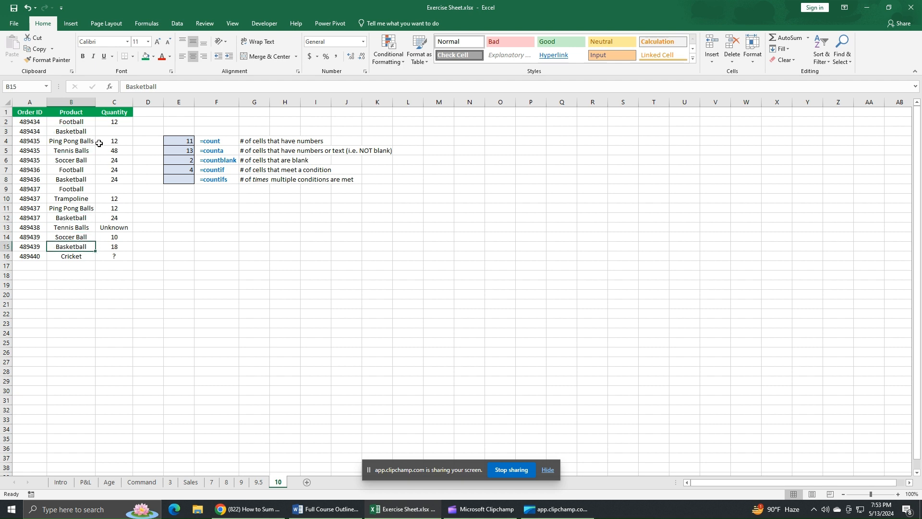
- Compare each Basketball entry in rows 3, 8, 12 and 15 with its Quantity cell as a second condition
{"action": "left_click", "coordinate": [85, 136]}
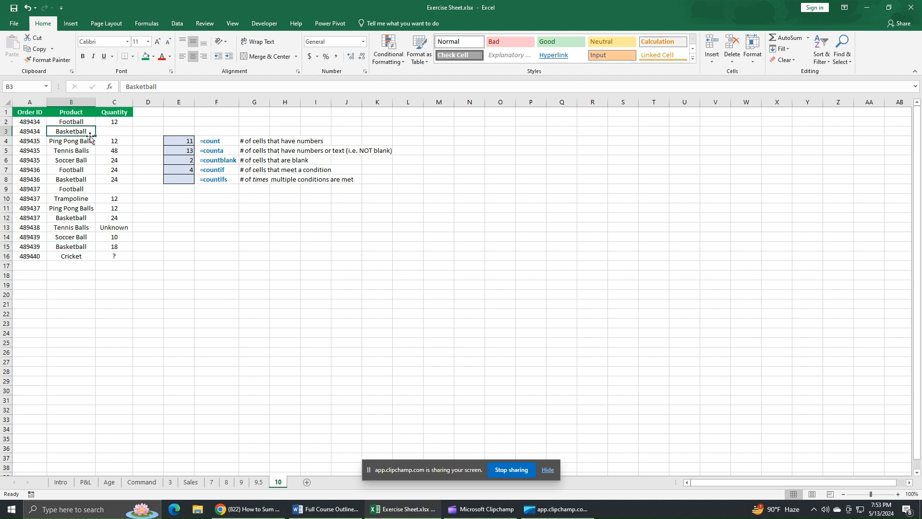
{"action": "left_click", "coordinate": [117, 134]}
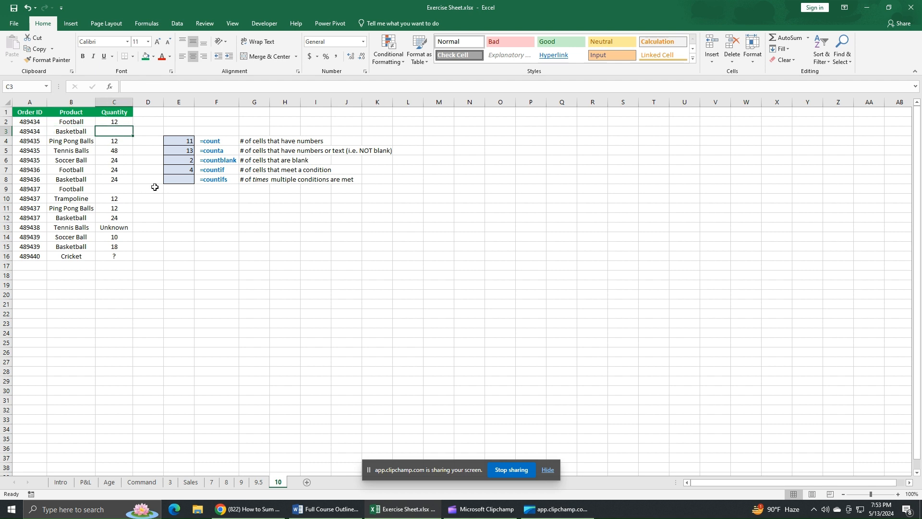
{"action": "left_click", "coordinate": [85, 180]}
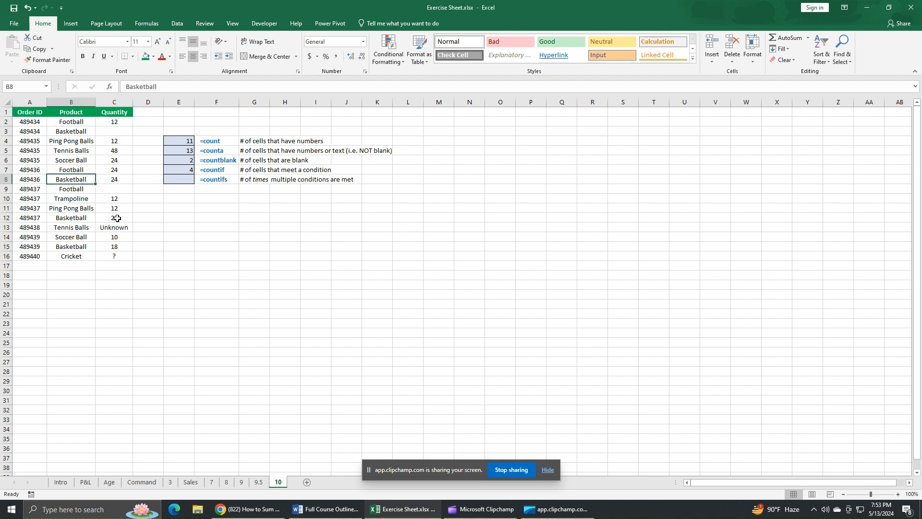
{"action": "left_click", "coordinate": [122, 182]}
{"action": "left_click", "coordinate": [84, 219]}
{"action": "left_click", "coordinate": [122, 218]}
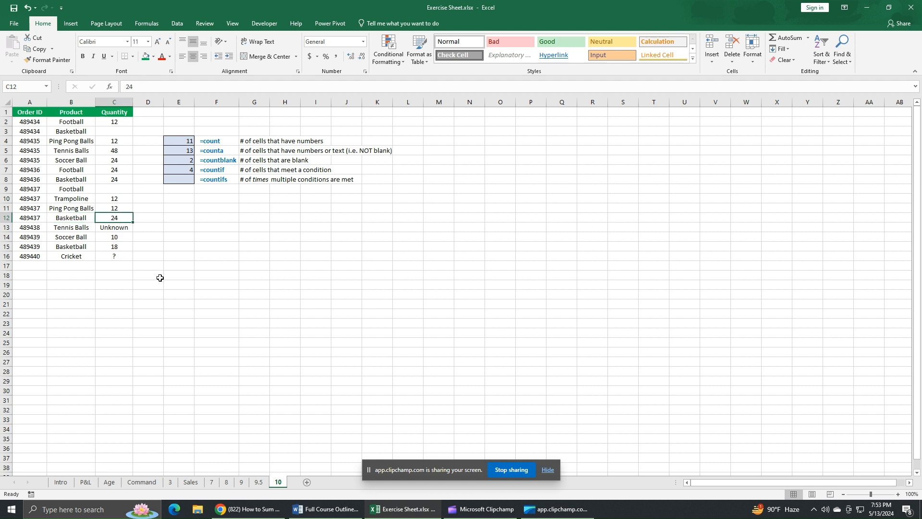
{"action": "left_click", "coordinate": [83, 247]}
{"action": "left_click", "coordinate": [124, 246]}
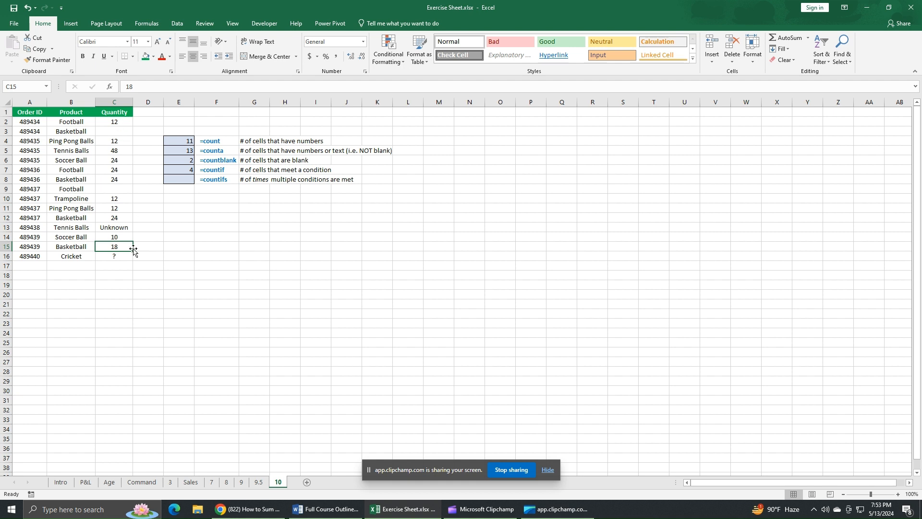
{"action": "left_click", "coordinate": [83, 178]}
{"action": "left_click", "coordinate": [111, 180]}
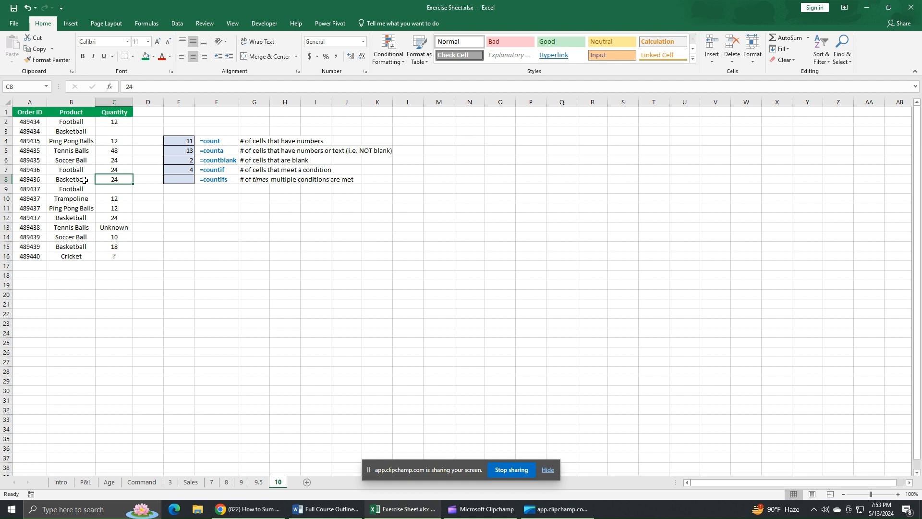
- Begin a COUNTIFS formula in E8 with B2:B16 as the first criteria range and "Basketball" as its criterion
{"action": "left_click", "coordinate": [187, 179]}
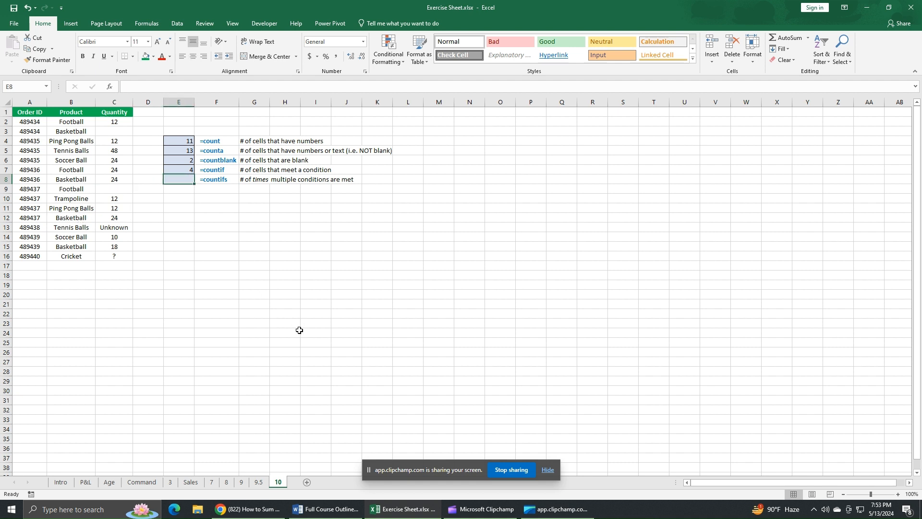
{"action": "type", "text": "="}
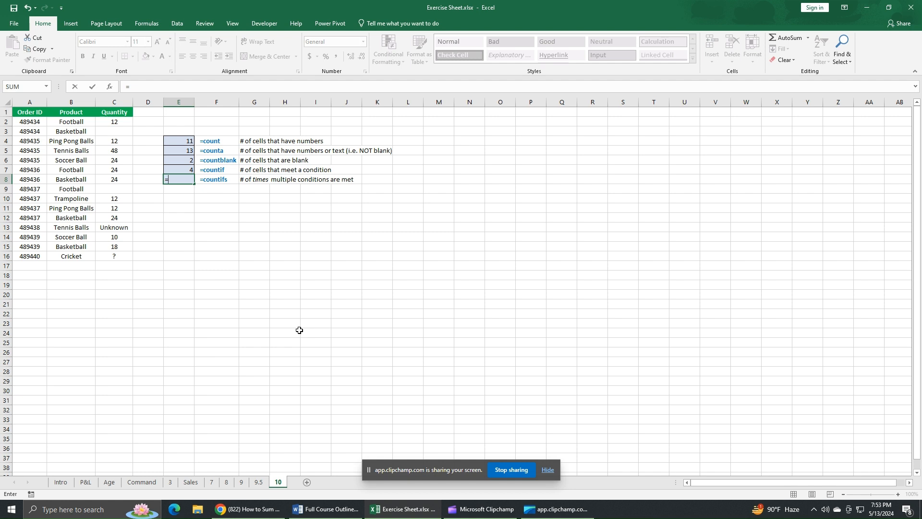
{"action": "type", "text": "cou"}
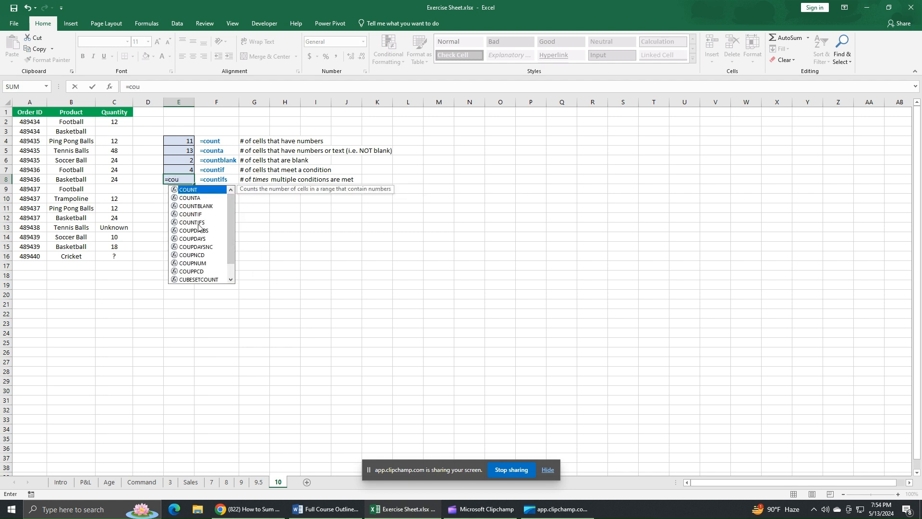
{"action": "double_click", "coordinate": [199, 223]}
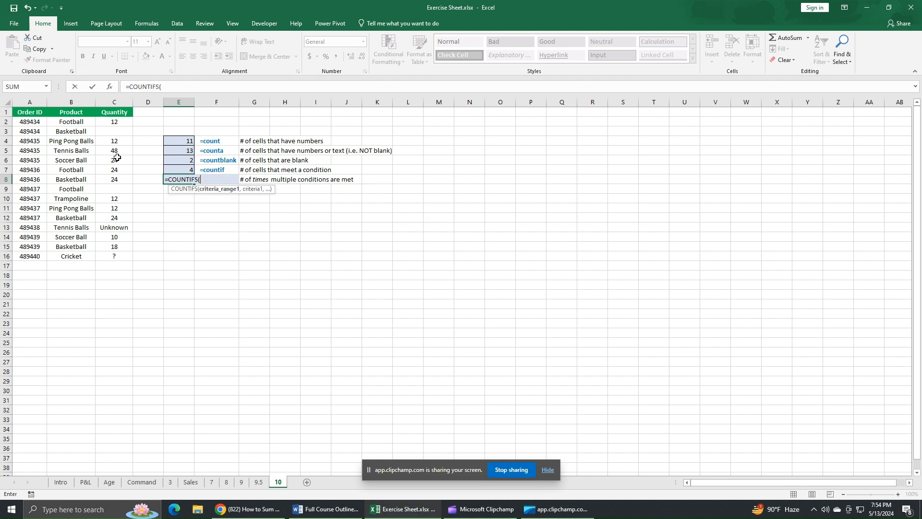
{"action": "left_click_drag", "start_coordinate": [71, 123], "coordinate": [71, 256]}
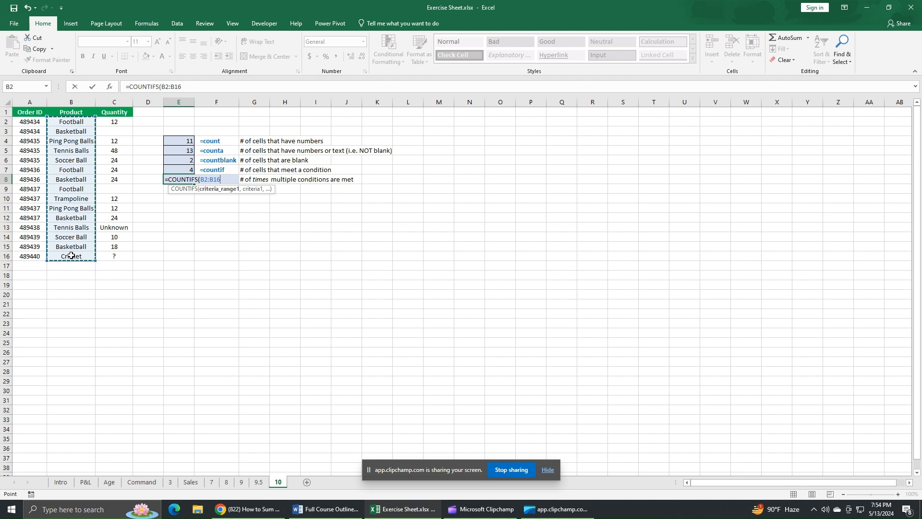
{"action": "type", "text": ","}
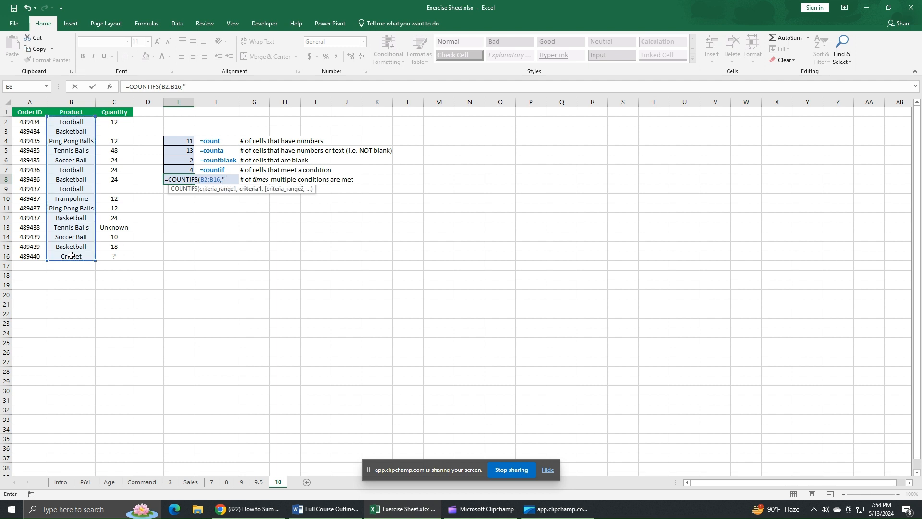
{"action": "type", "text": "\"Basketball\""}
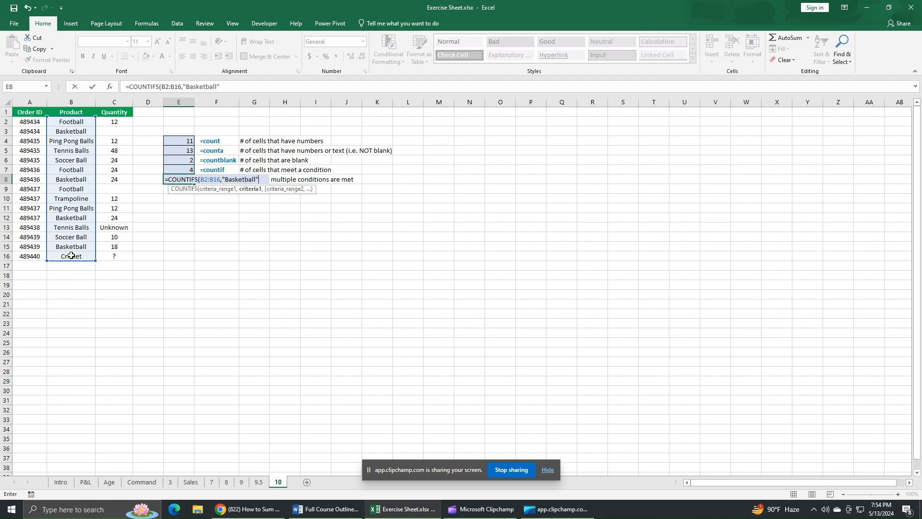
- Complete the E8 formula as =COUNTIFS(B2:B16,"Basketball",C2:C16,24) to add a quantity of 24 as the second condition
{"action": "type", "text": ","}
{"action": "left_click_drag", "start_coordinate": [120, 123], "coordinate": [113, 255]}
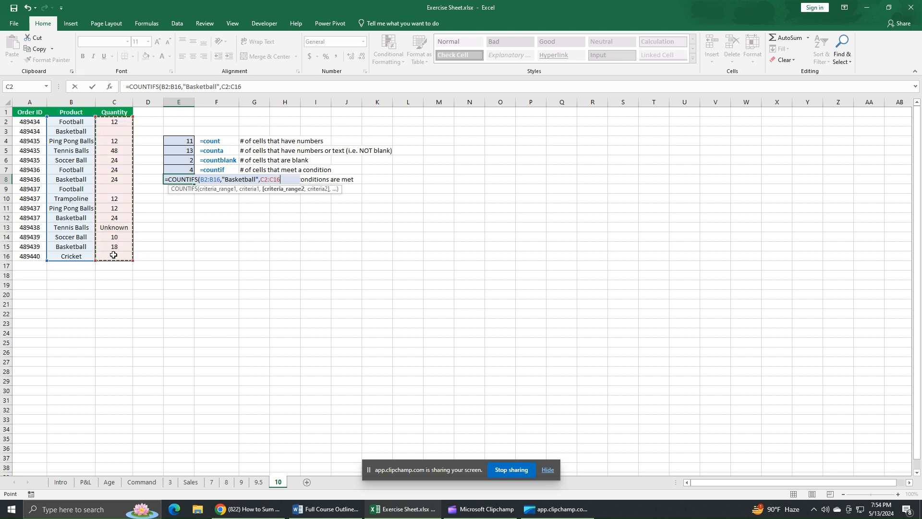
{"action": "type", "text": ",24"}
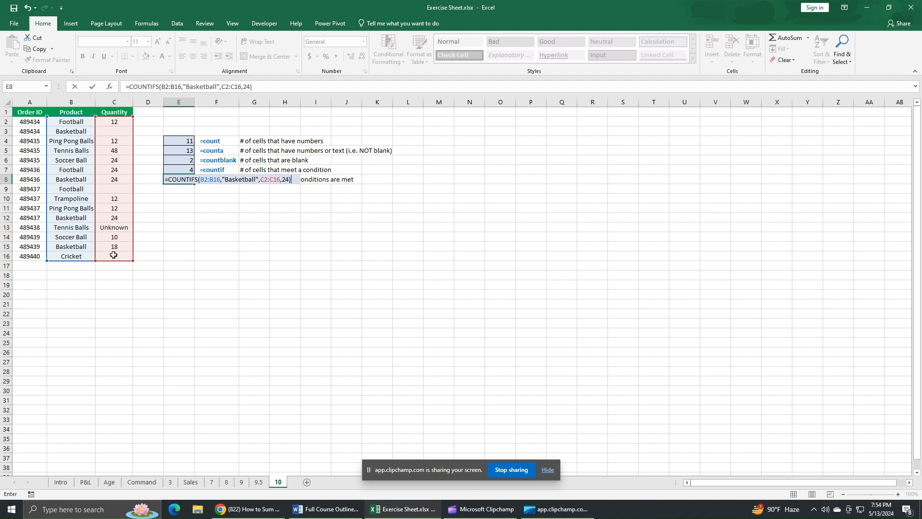
{"action": "key", "text": "Return"}
- Check the COUNTIFS formula in E8 against the Basketball entries and their Quantity cells in rows 3, 8 and 12
{"action": "left_click", "coordinate": [189, 177]}
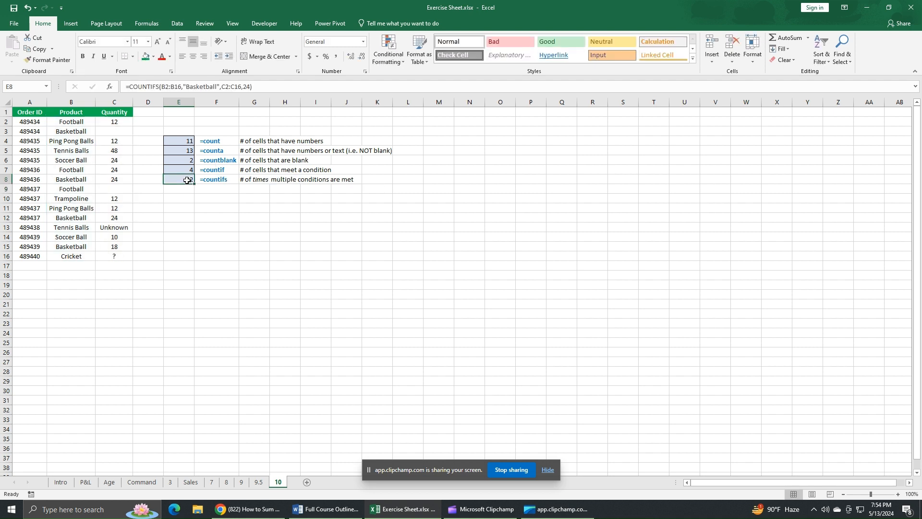
{"action": "left_click", "coordinate": [83, 134]}
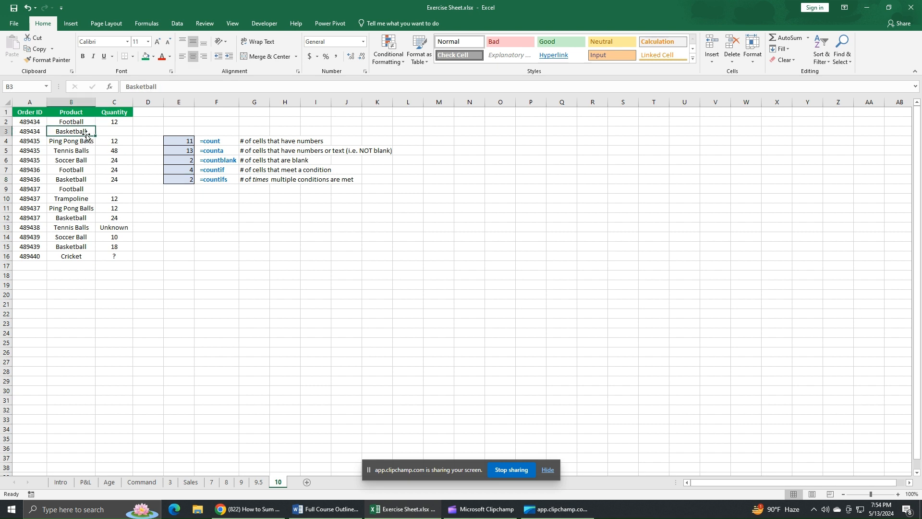
{"action": "left_click", "coordinate": [109, 134]}
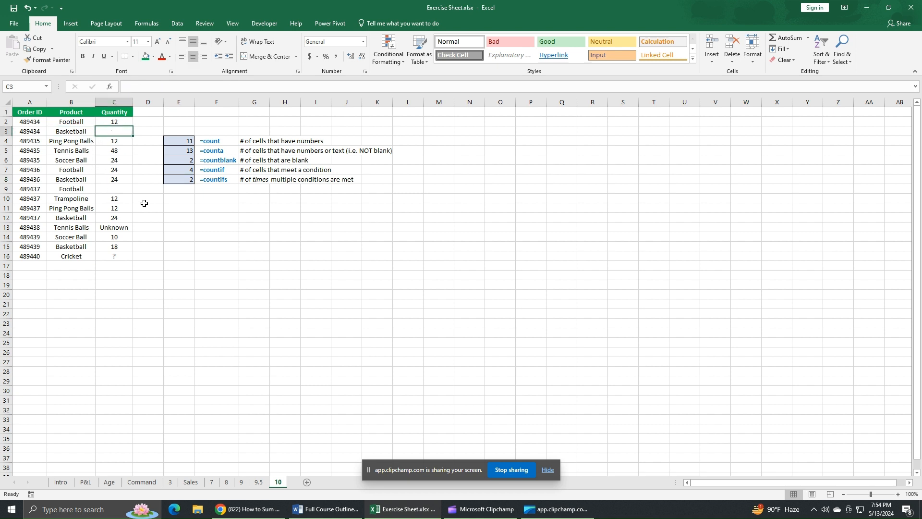
{"action": "left_click", "coordinate": [88, 182]}
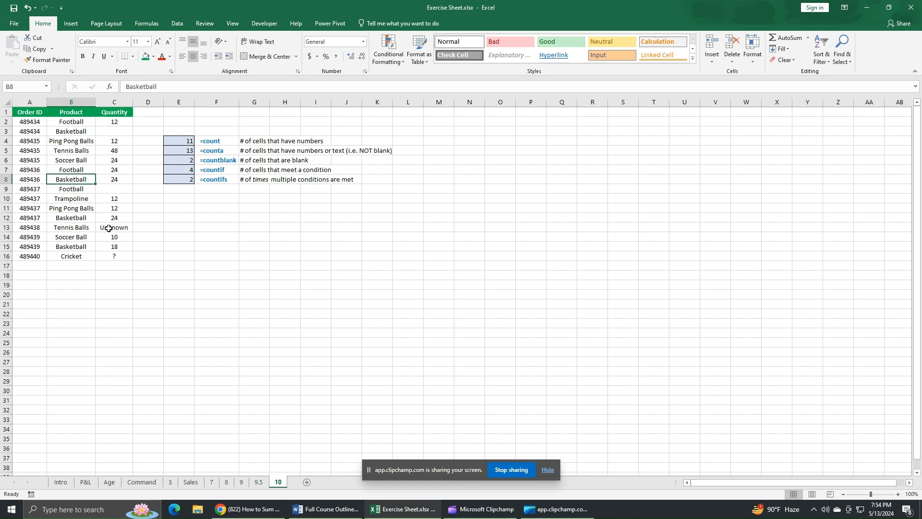
{"action": "left_click", "coordinate": [120, 180]}
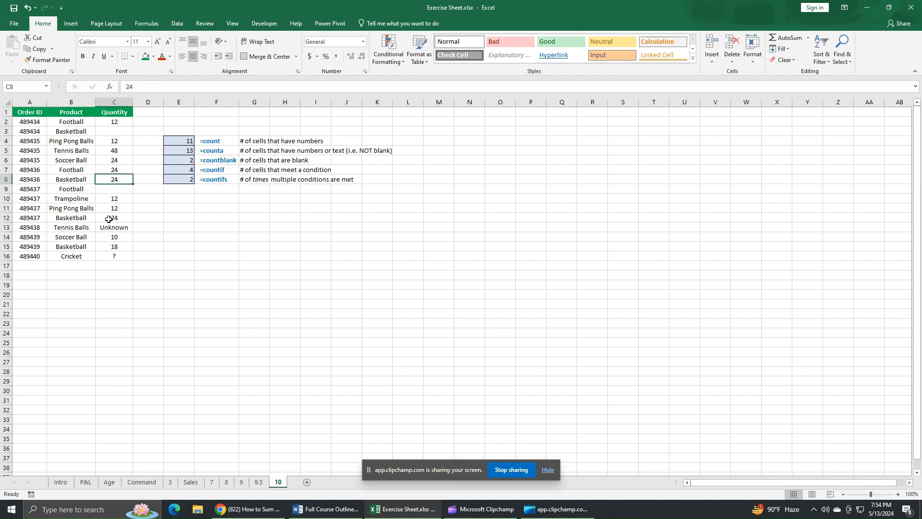
{"action": "left_click", "coordinate": [89, 189]}
{"action": "left_click", "coordinate": [87, 218]}
{"action": "left_click", "coordinate": [112, 217]}
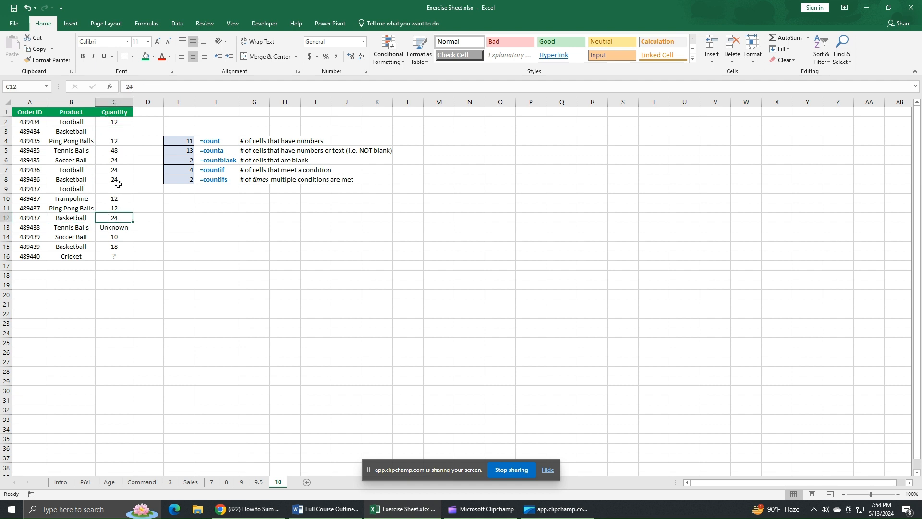
- Select B8:C8 and B12:C12 together as the matching pairs, compare them with the Basketball entry in row 15, and review E8
{"action": "left_click_drag", "start_coordinate": [115, 181], "coordinate": [87, 180]}
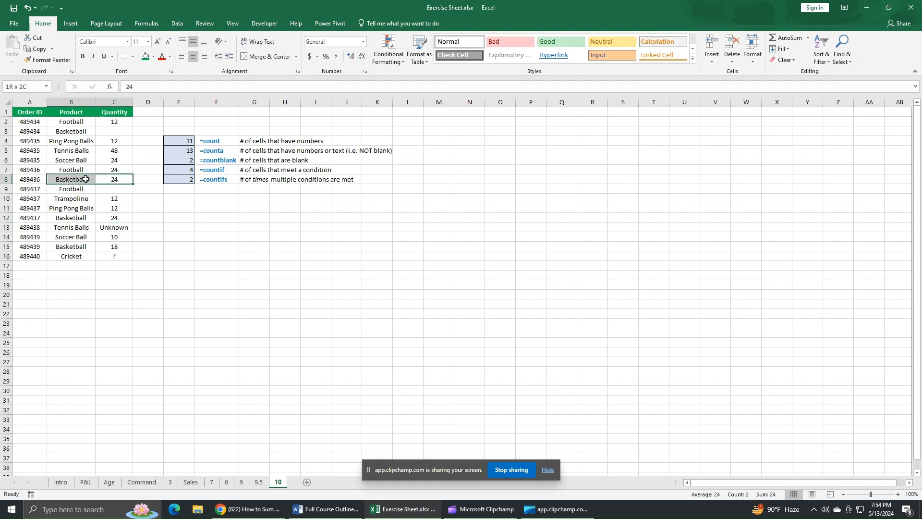
{"action": "left_click_drag", "start_coordinate": [87, 218], "coordinate": [112, 218]}
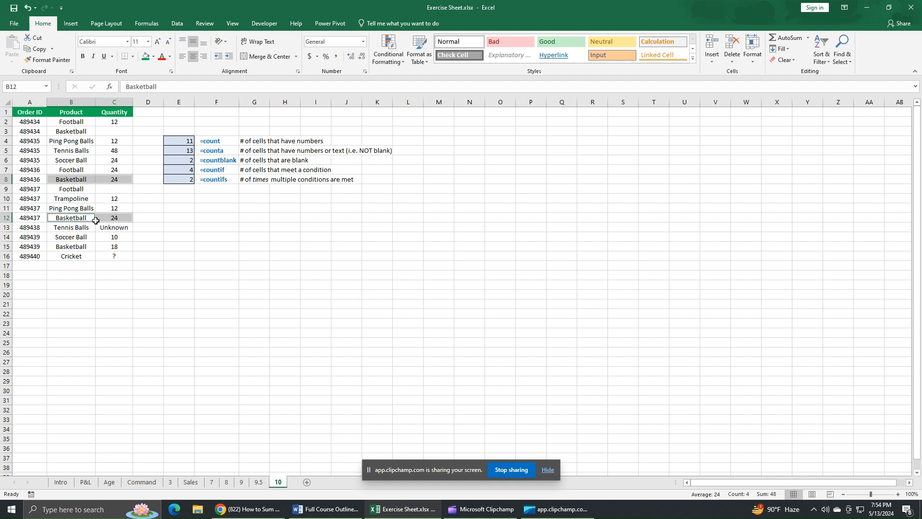
{"action": "left_click", "coordinate": [87, 249]}
{"action": "left_click", "coordinate": [110, 248]}
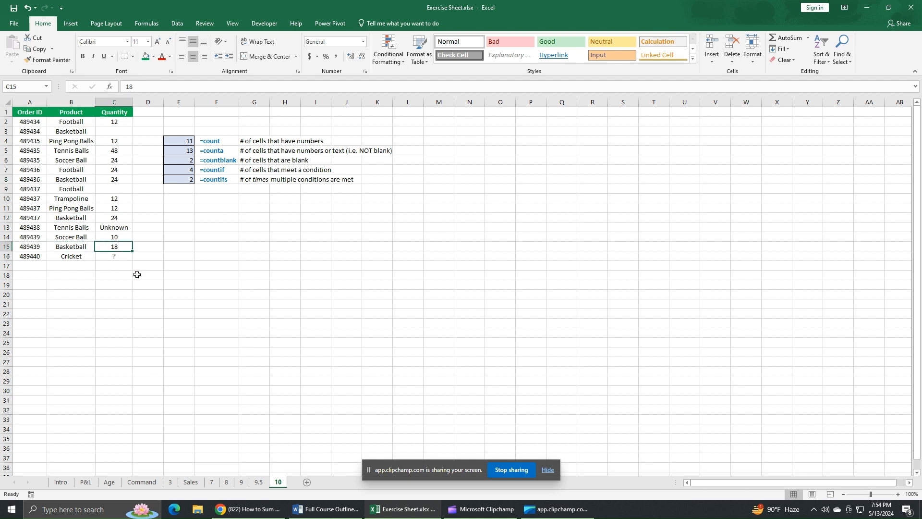
{"action": "left_click", "coordinate": [82, 251]}
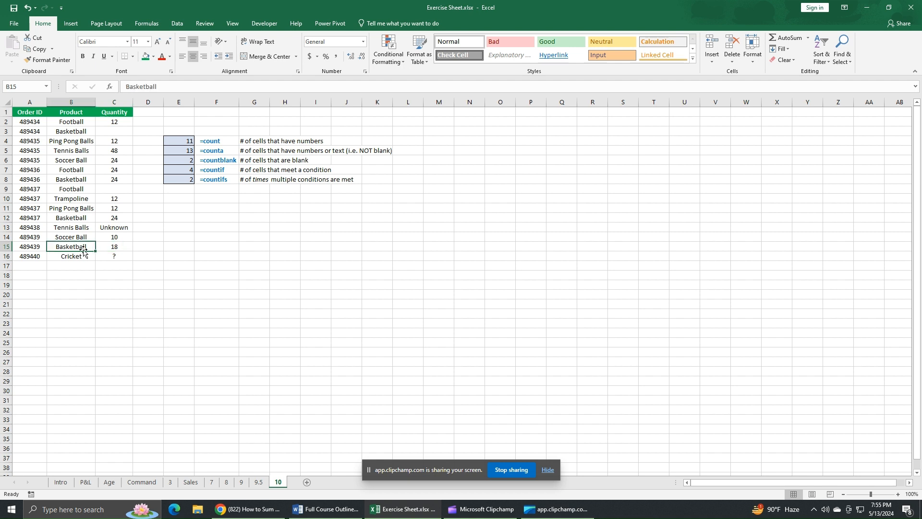
{"action": "left_click", "coordinate": [112, 246]}
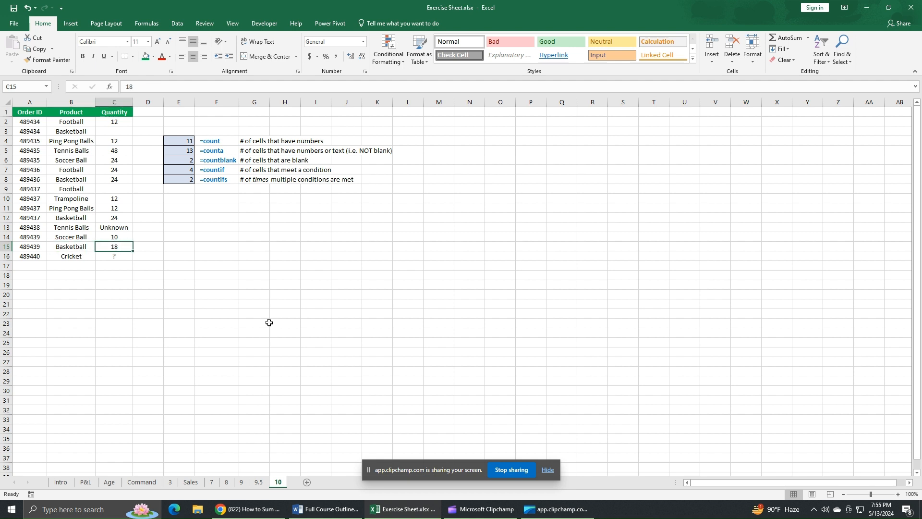
{"action": "left_click", "coordinate": [185, 181]}
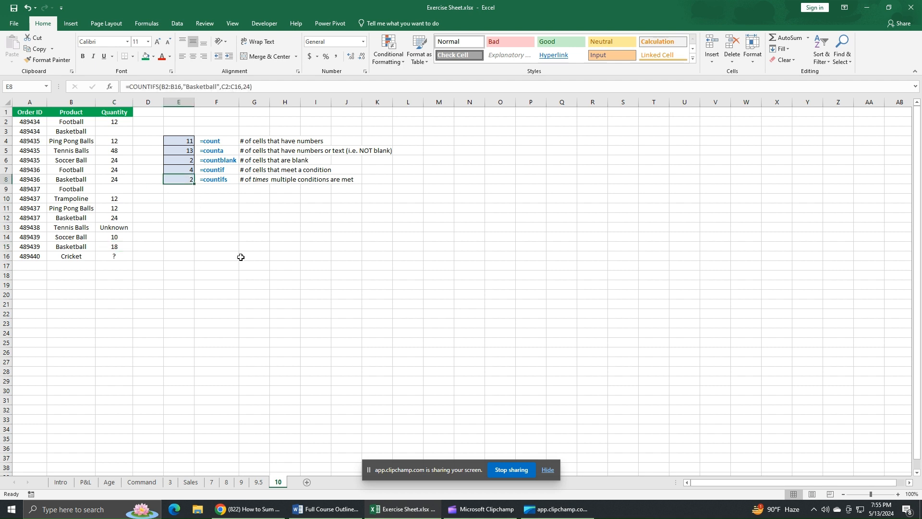
{"action": "left_click", "coordinate": [241, 257]}
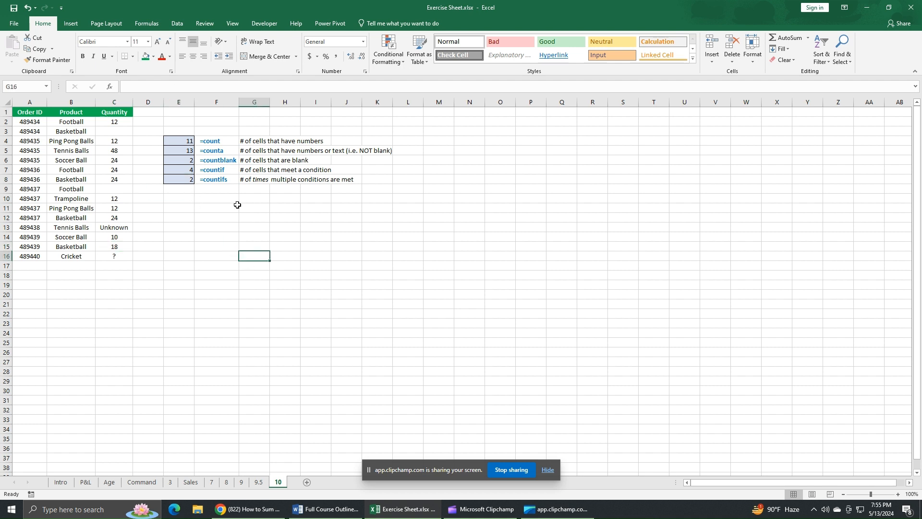